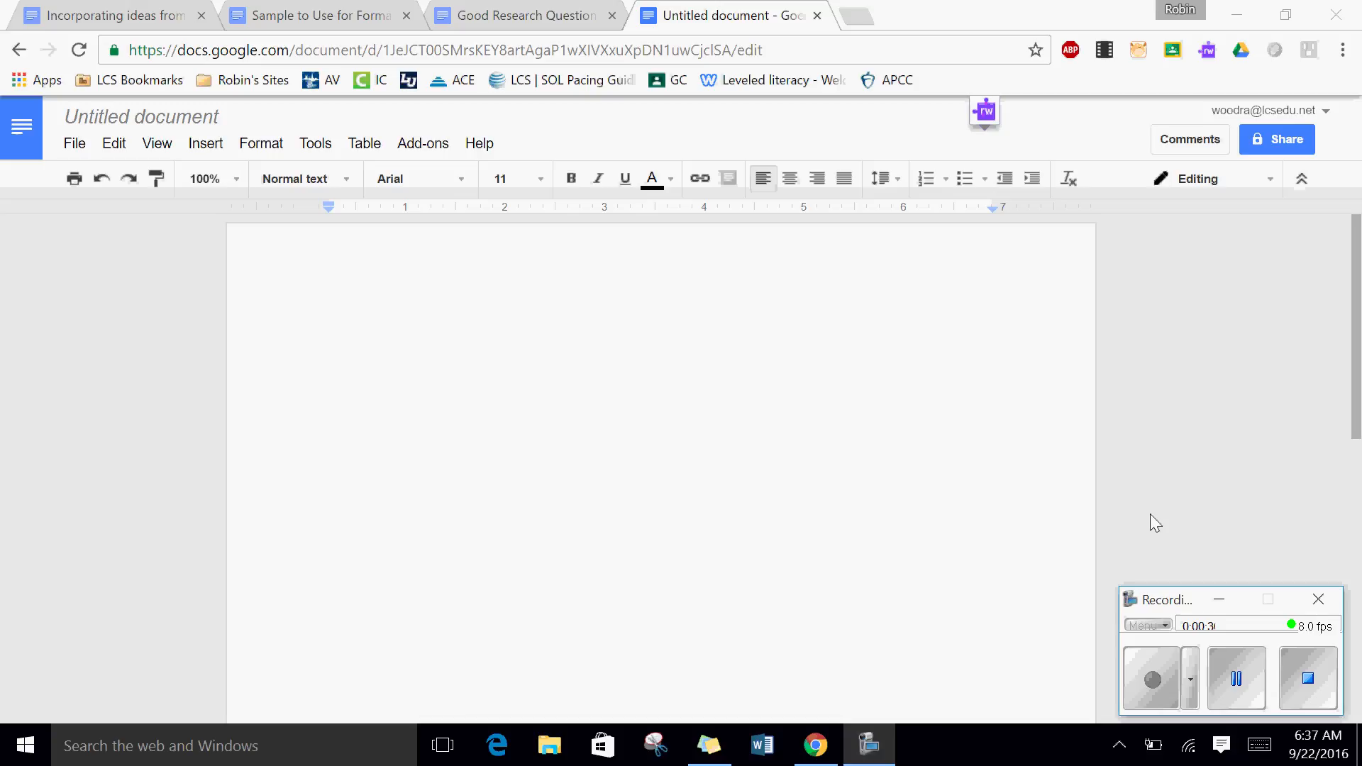
# - Set the document font to Times New Roman at size 12
pyautogui.click(461, 181)
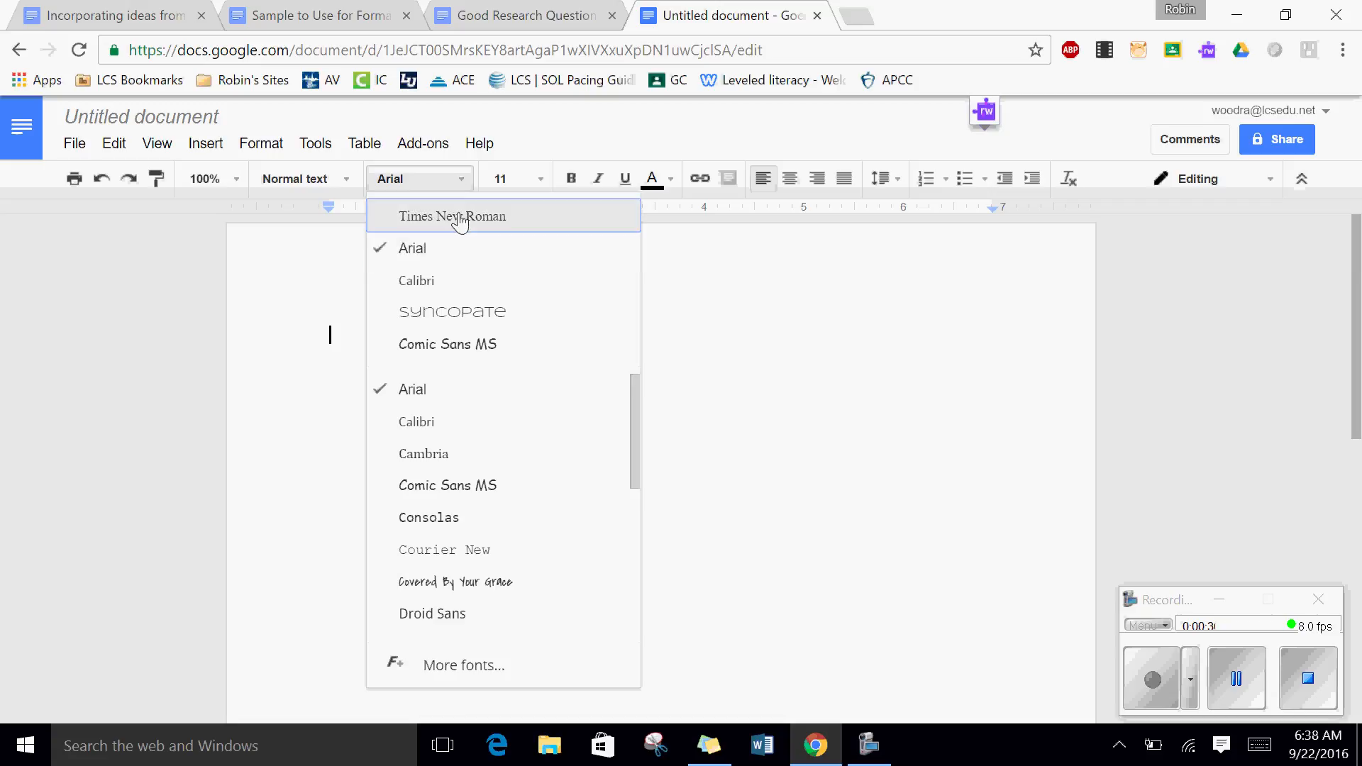
pyautogui.click(459, 211)
pyautogui.click(501, 179)
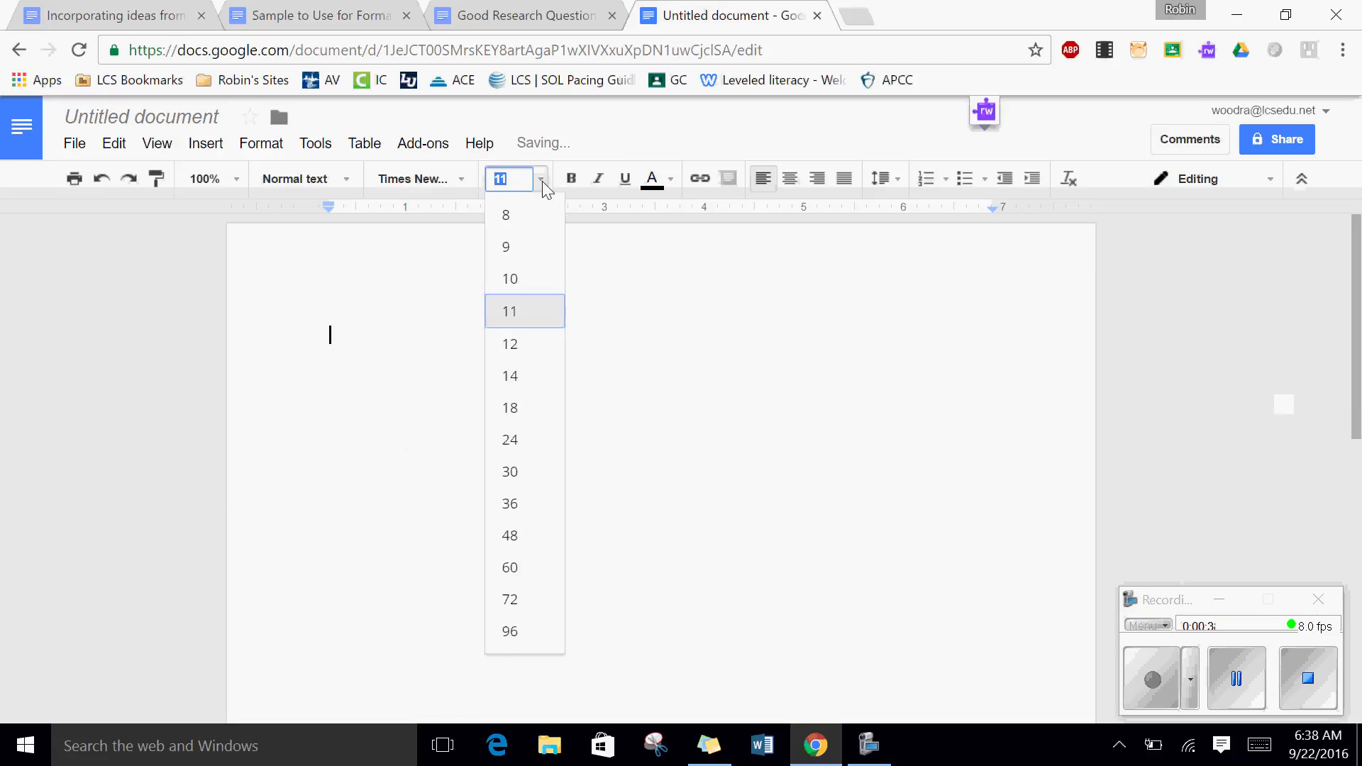
pyautogui.click(530, 346)
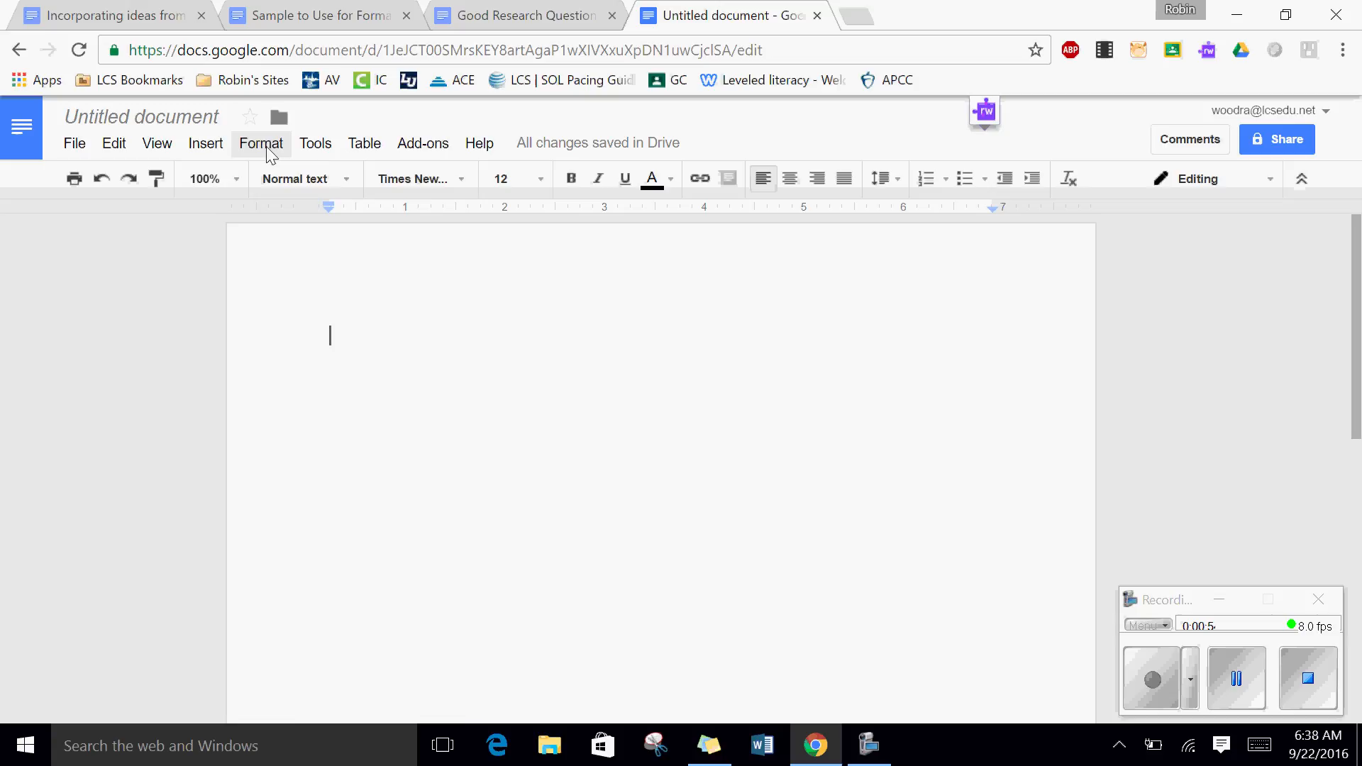
# - Set the document's line spacing to Double from the Format menu
pyautogui.click(261, 144)
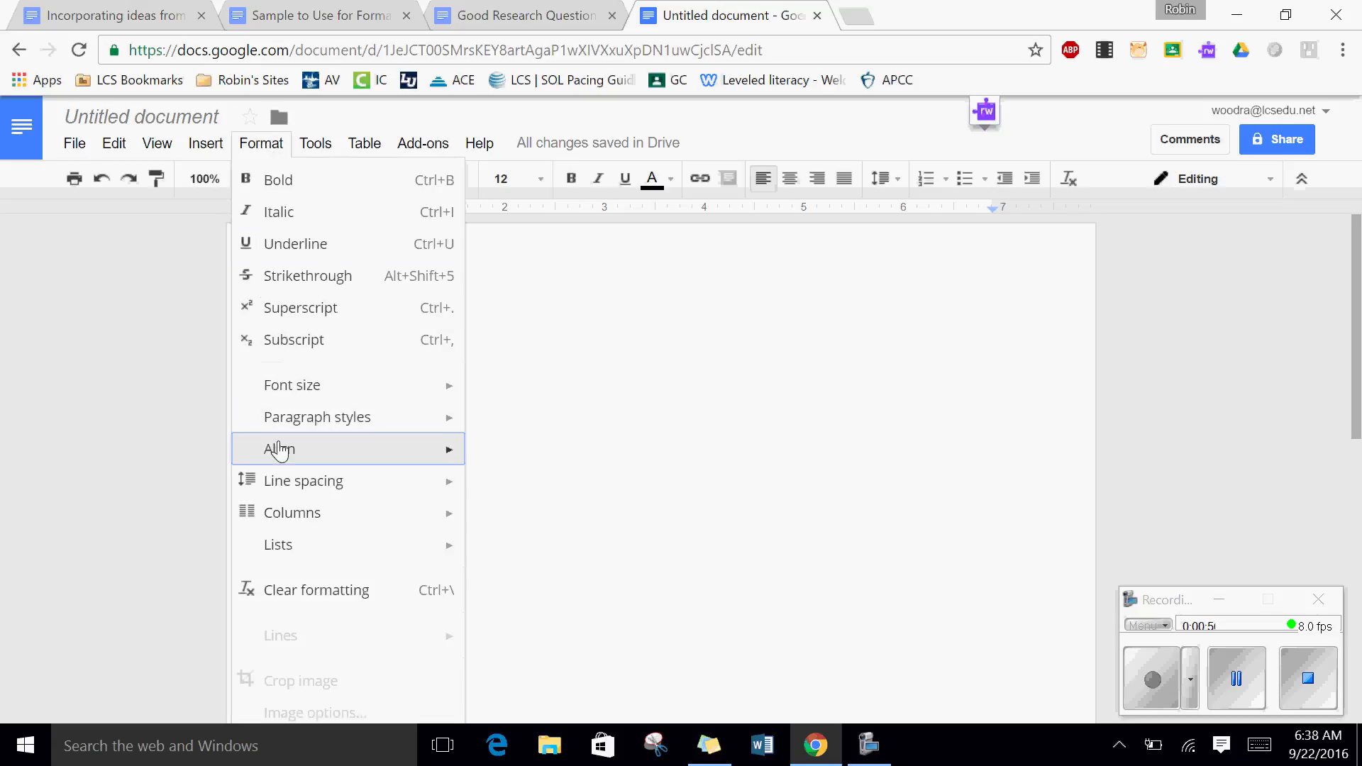
pyautogui.moveTo(287, 485)
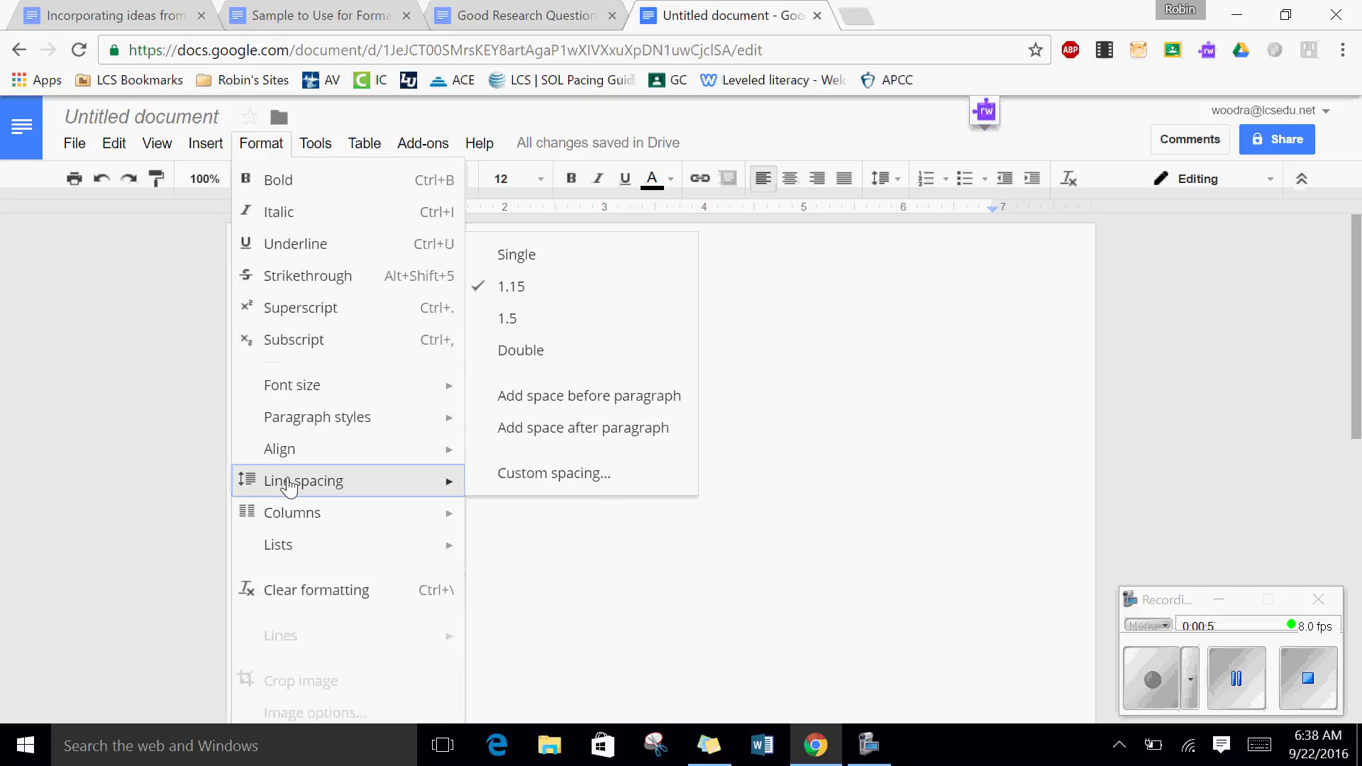
pyautogui.click(545, 353)
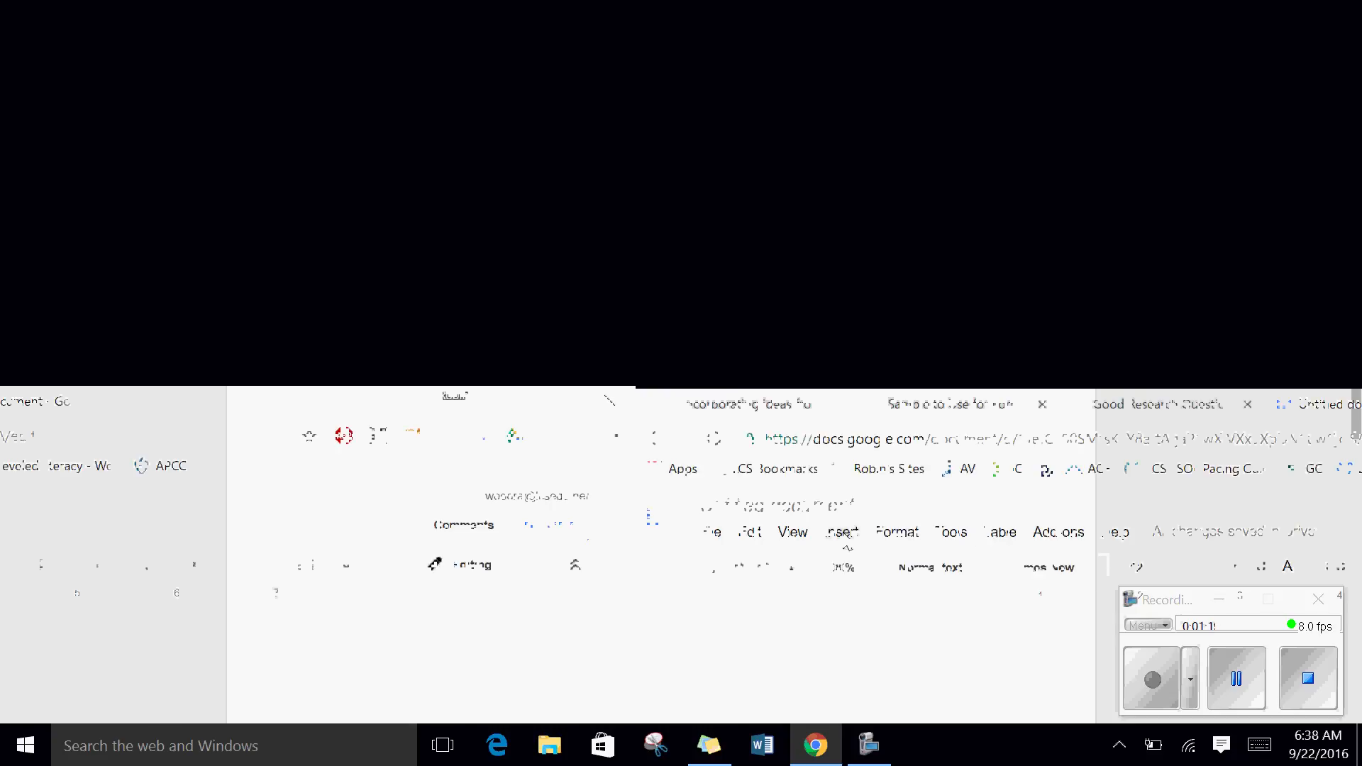
# - Insert a top-right page number 1 in the header, preceded by the author's last name
pyautogui.click(209, 146)
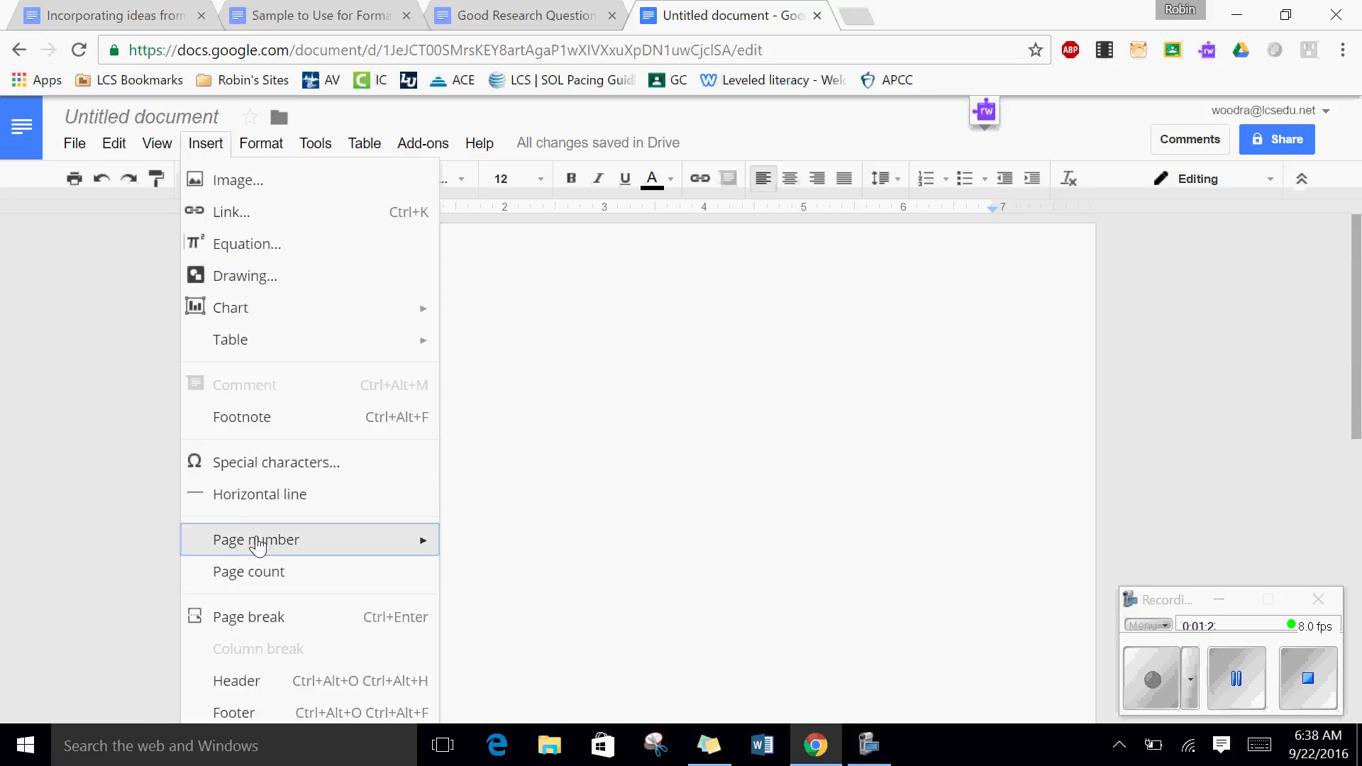
pyautogui.moveTo(257, 548)
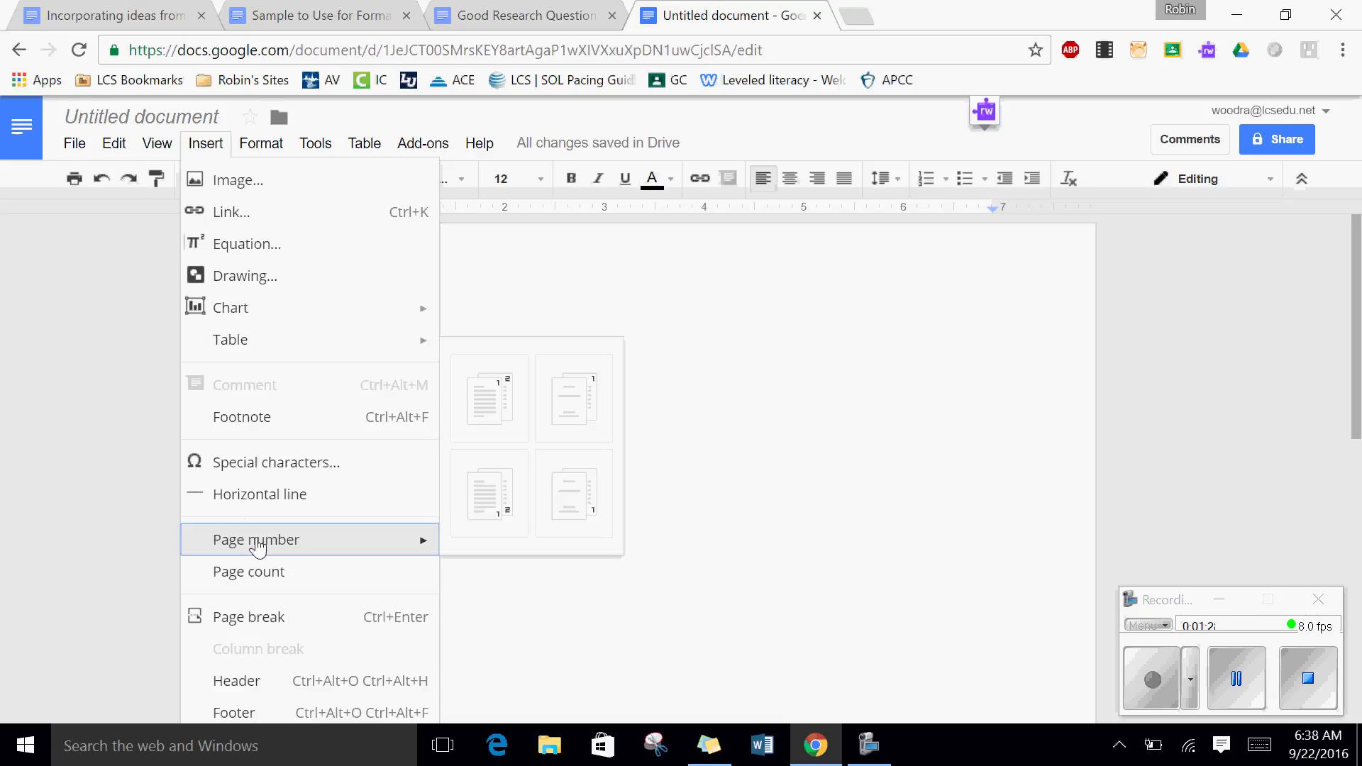
pyautogui.click(499, 424)
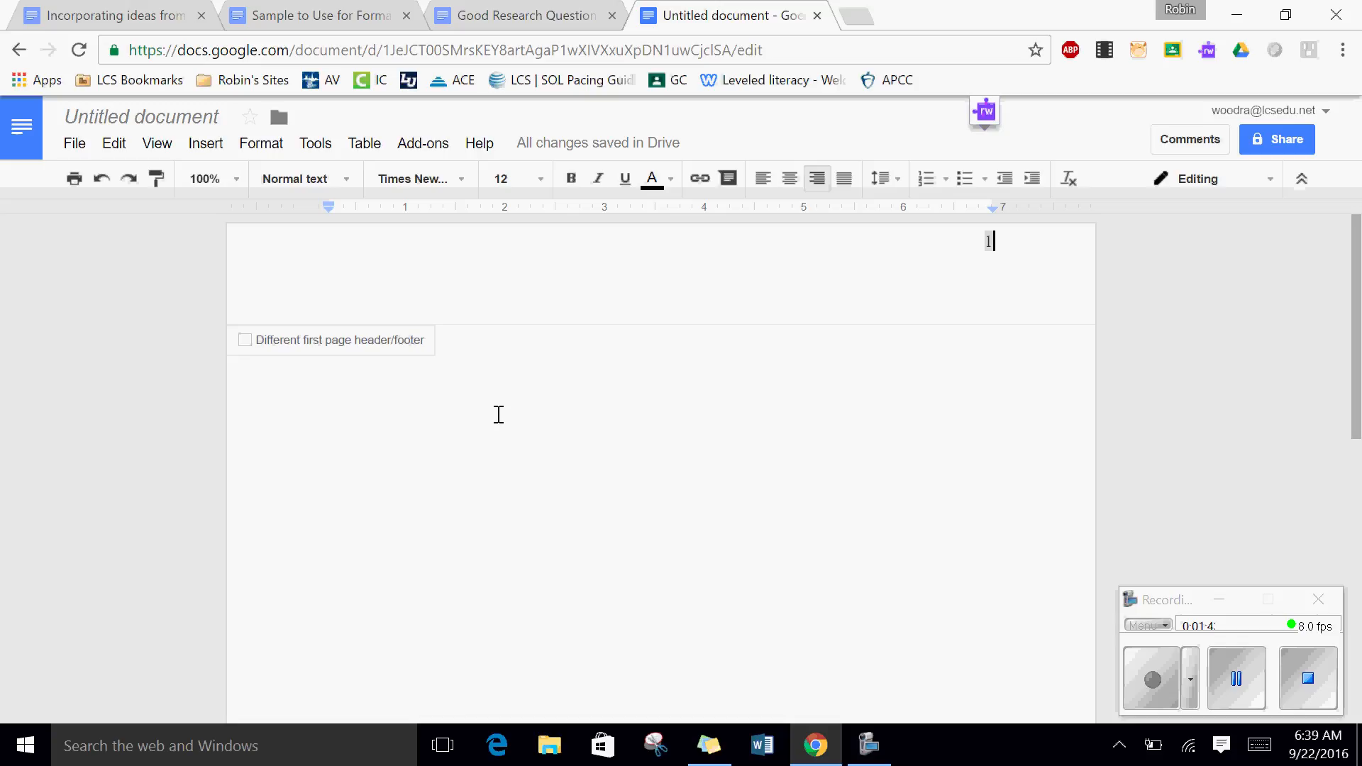
pyautogui.write('Wood')
# - Type the heading lines: student's name, teacher's name, AP Seminar, and 22 September 2016
pyautogui.click(475, 343)
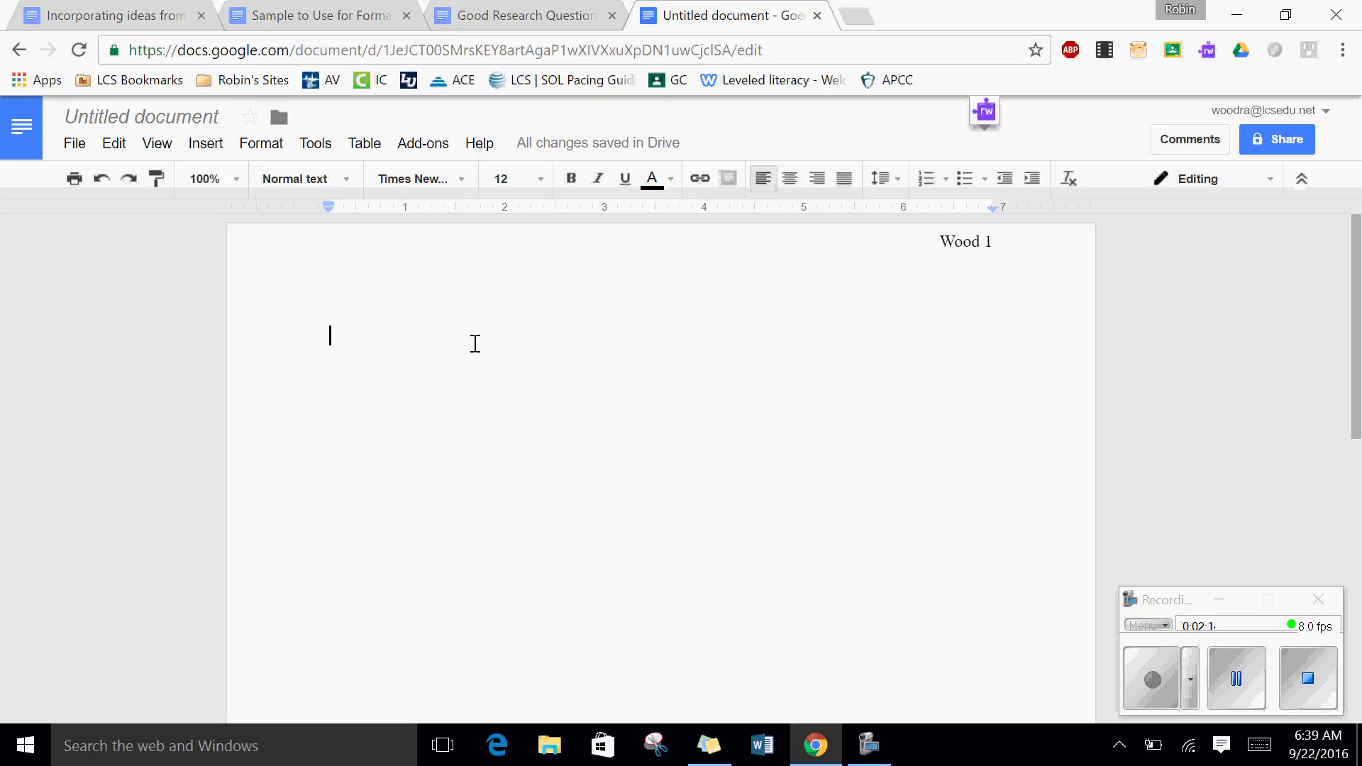
pyautogui.write('Ro')
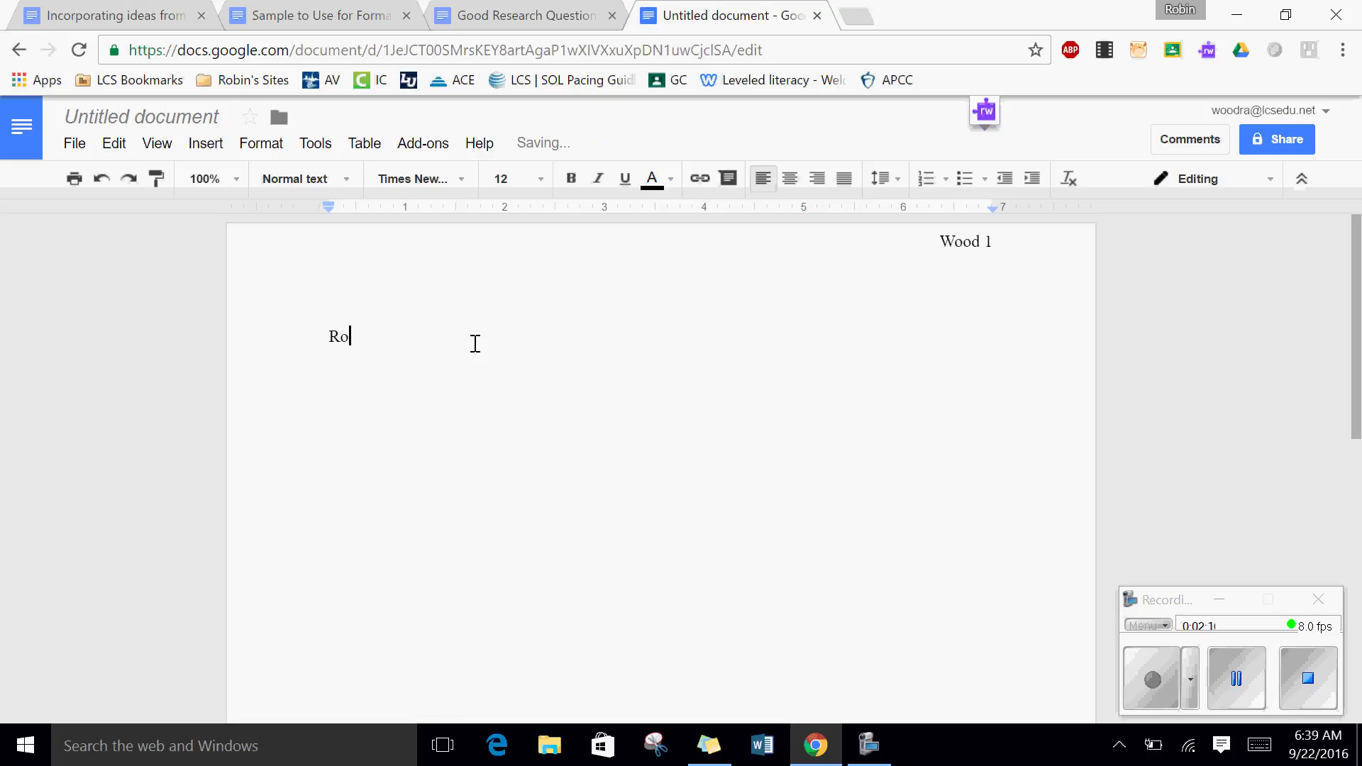
pyautogui.write('bin Wood')
pyautogui.press('Return')
pyautogui.write('Mrs. Teacher')
pyautogui.press('Return')
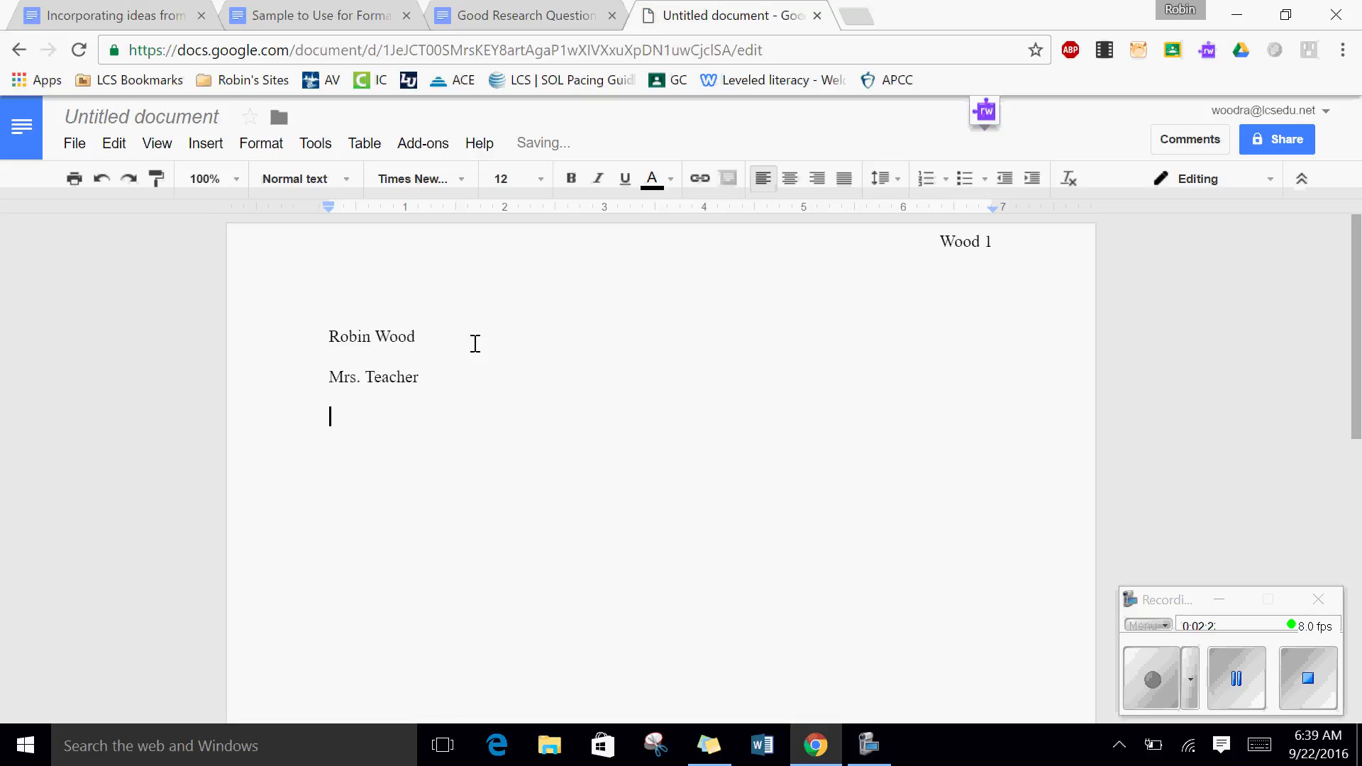
pyautogui.write('AP Seminar')
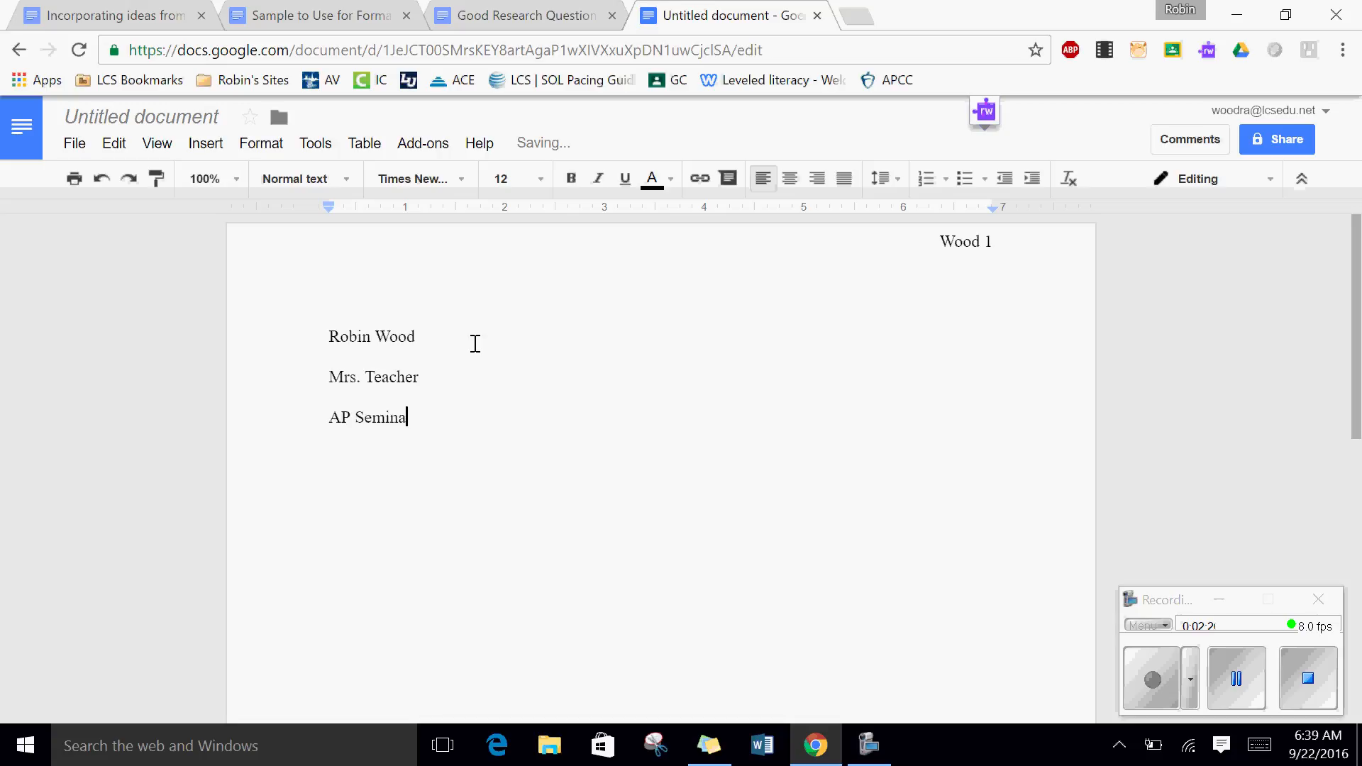
pyautogui.press('Return')
pyautogui.write('22 September 2016')
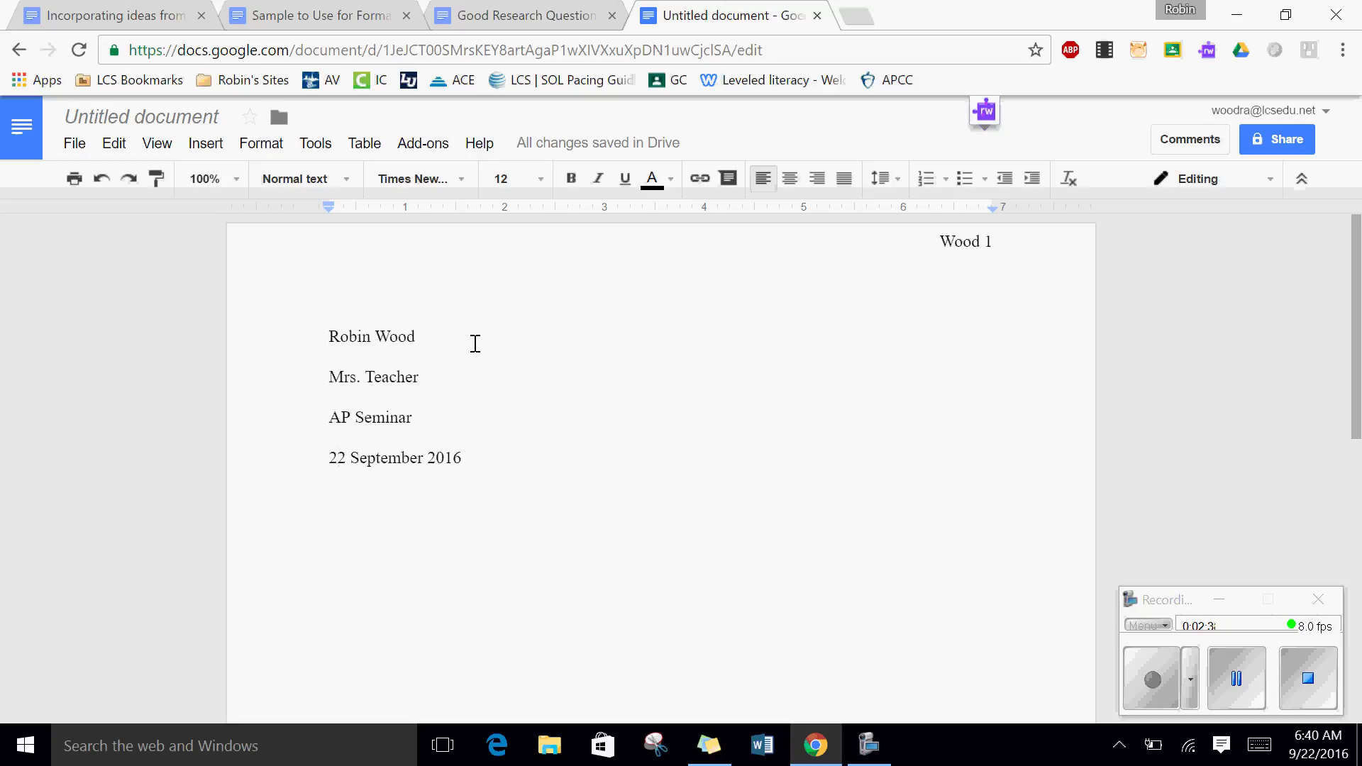
pyautogui.press('Return')
# - Add the centred title 'Type My Title Here', then left-align the following line
pyautogui.click(791, 180)
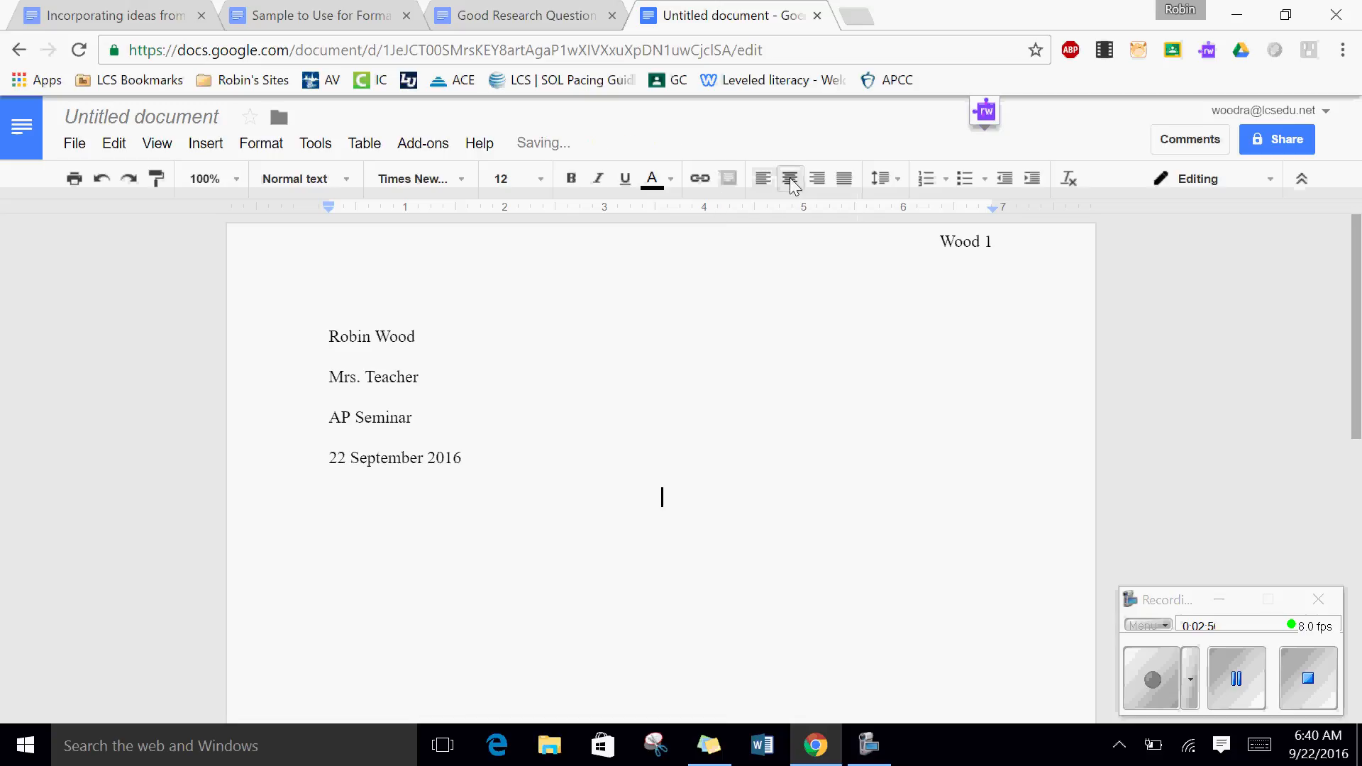
pyautogui.write('Type My T')
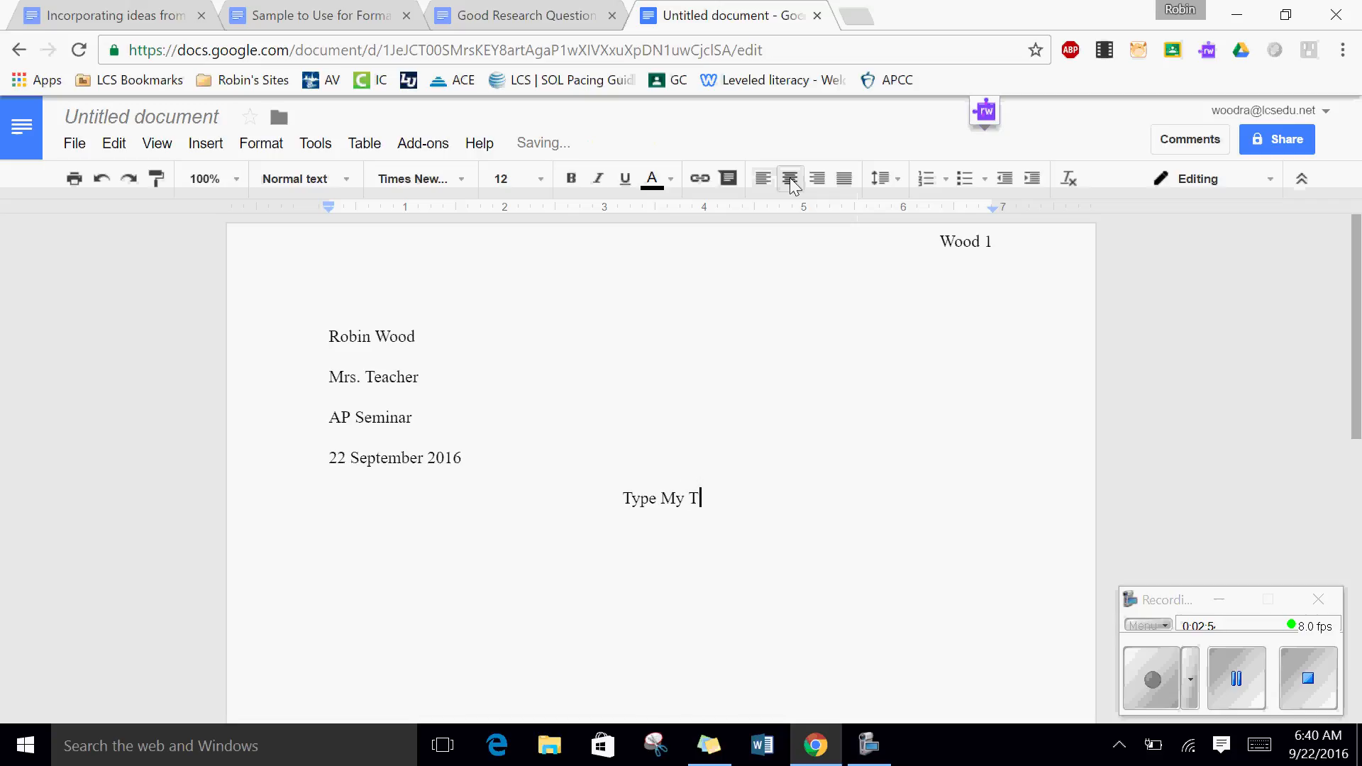
pyautogui.write('itle H')
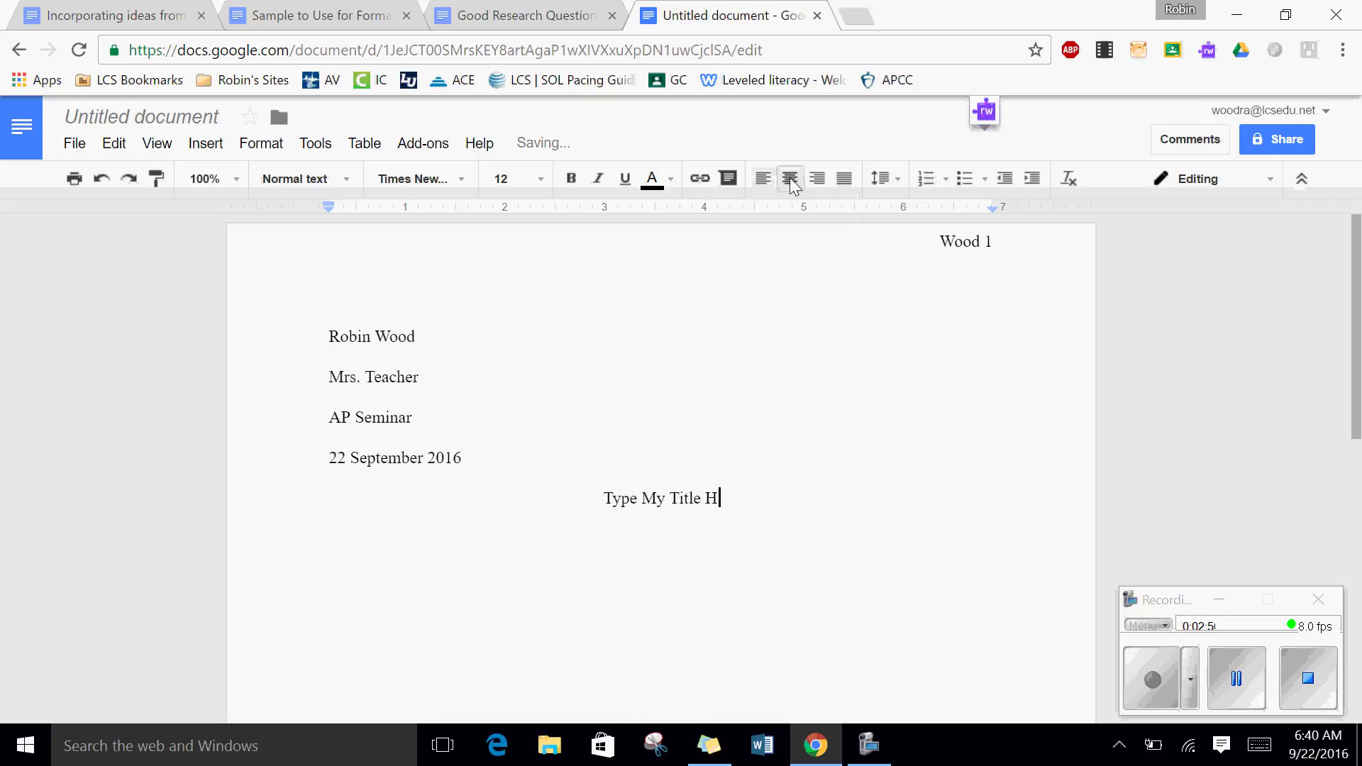
pyautogui.write('ere')
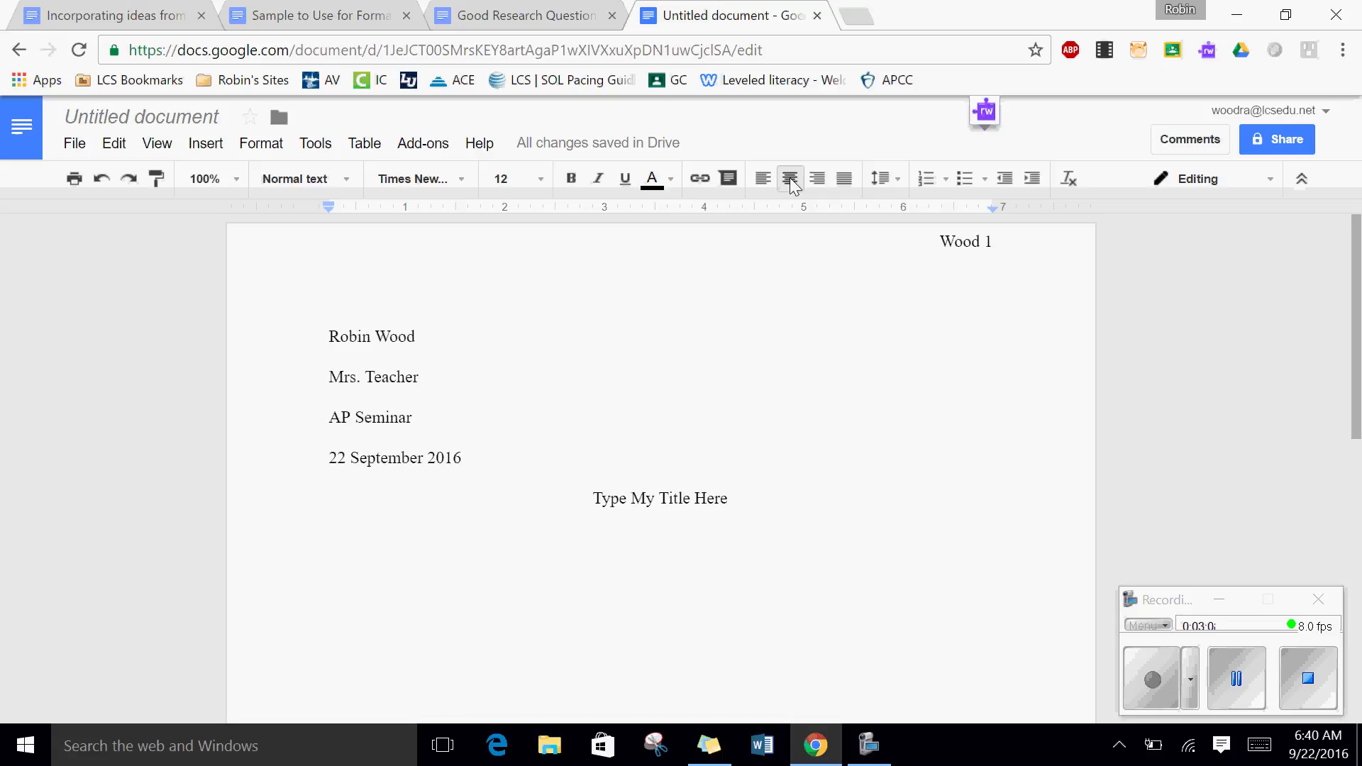
pyautogui.press('Return')
pyautogui.click(764, 180)
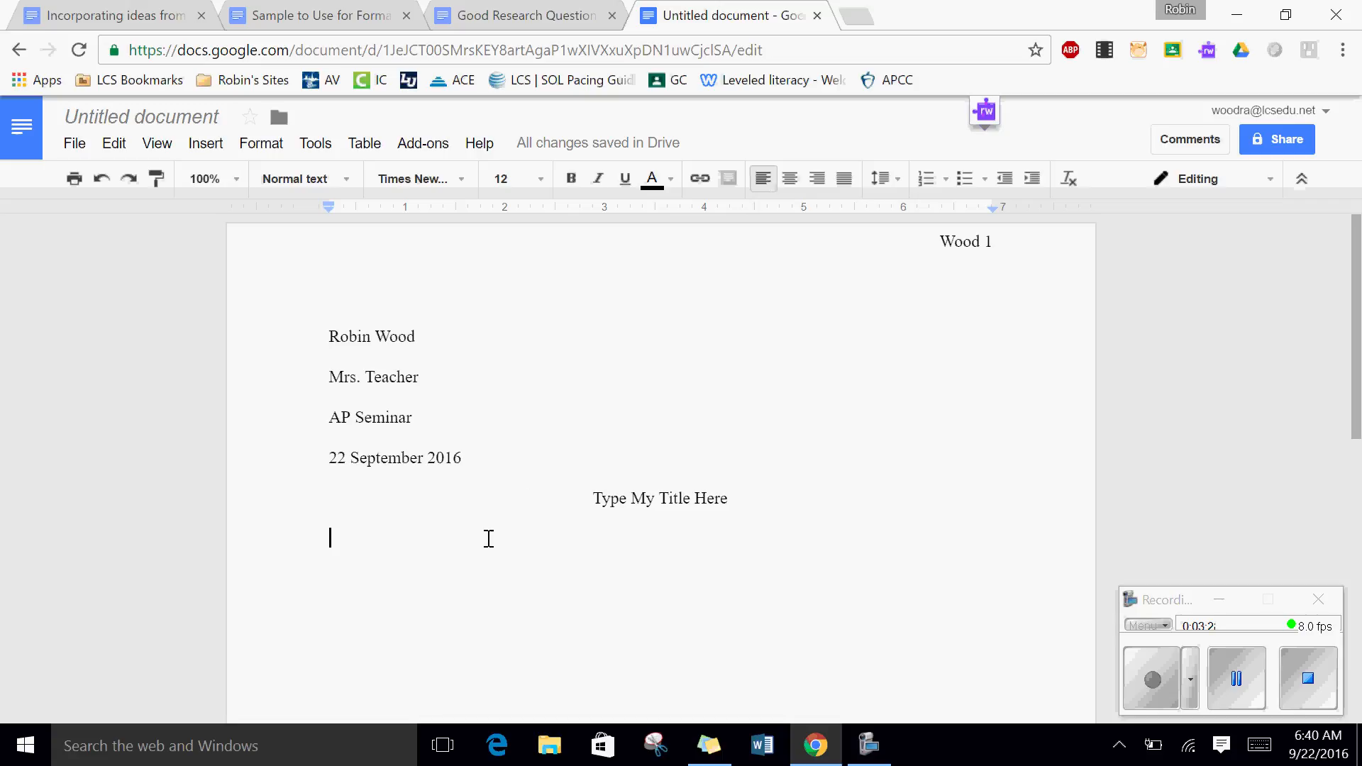
# - Paste the tab-indented introduction paragraph and start a new tab-indented paragraph
pyautogui.press('Tab')
pyautogui.hotkey('ctrl', 'v')
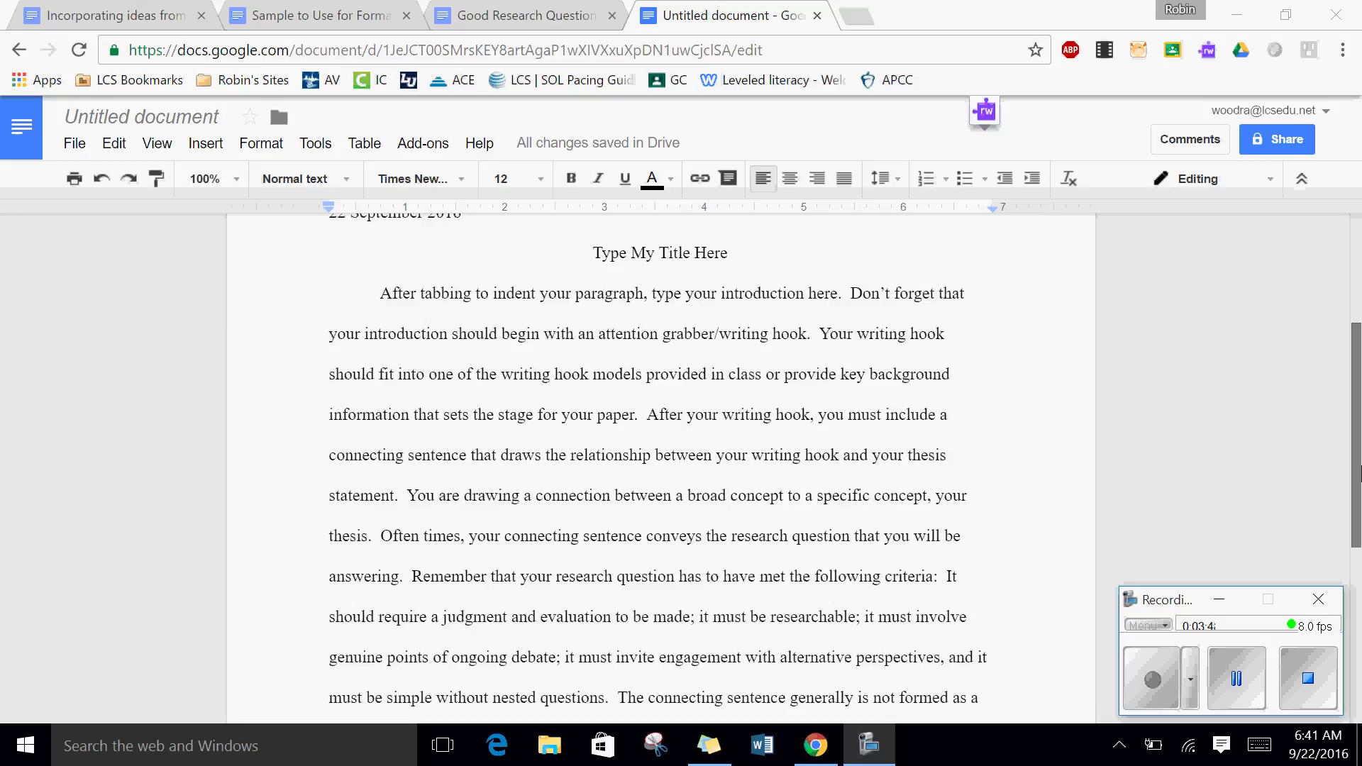
pyautogui.moveTo(1358, 471); pyautogui.dragTo(1360, 642)
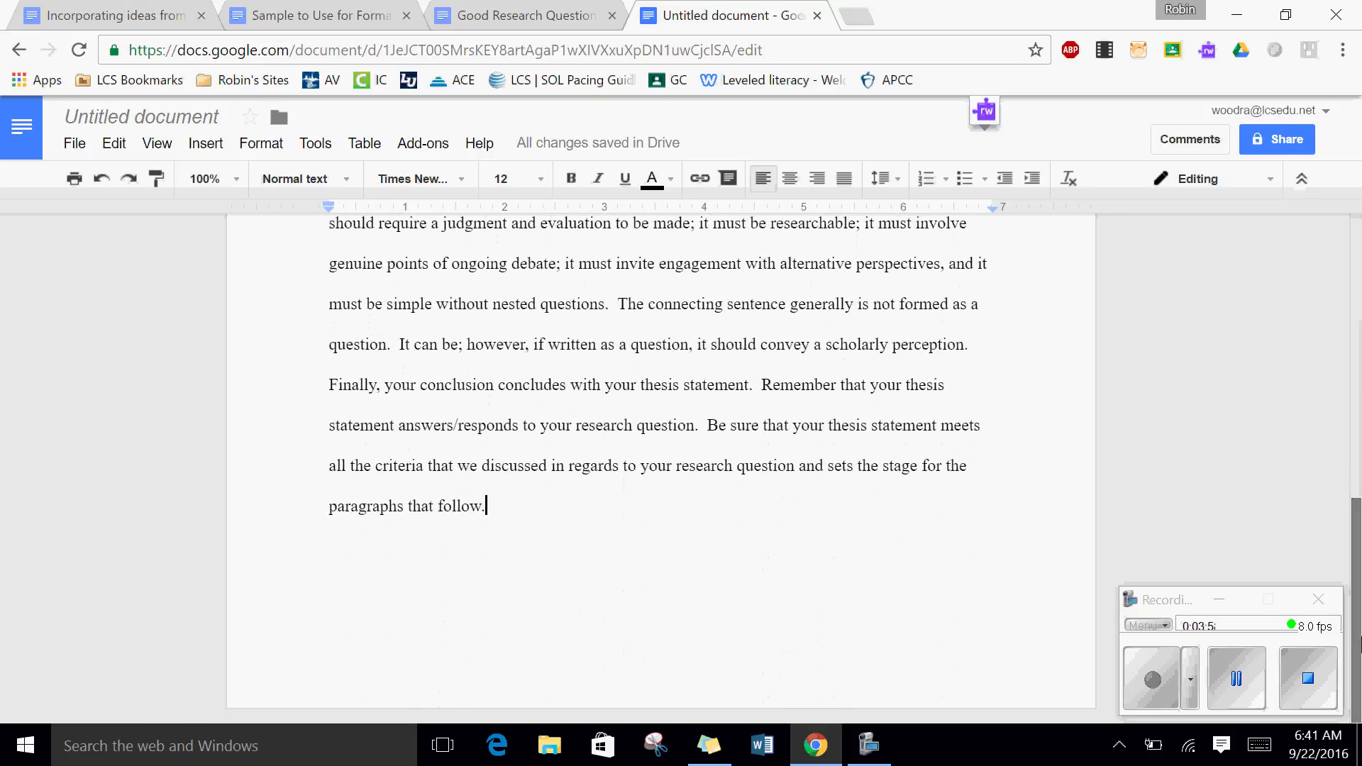
pyautogui.press('Return')
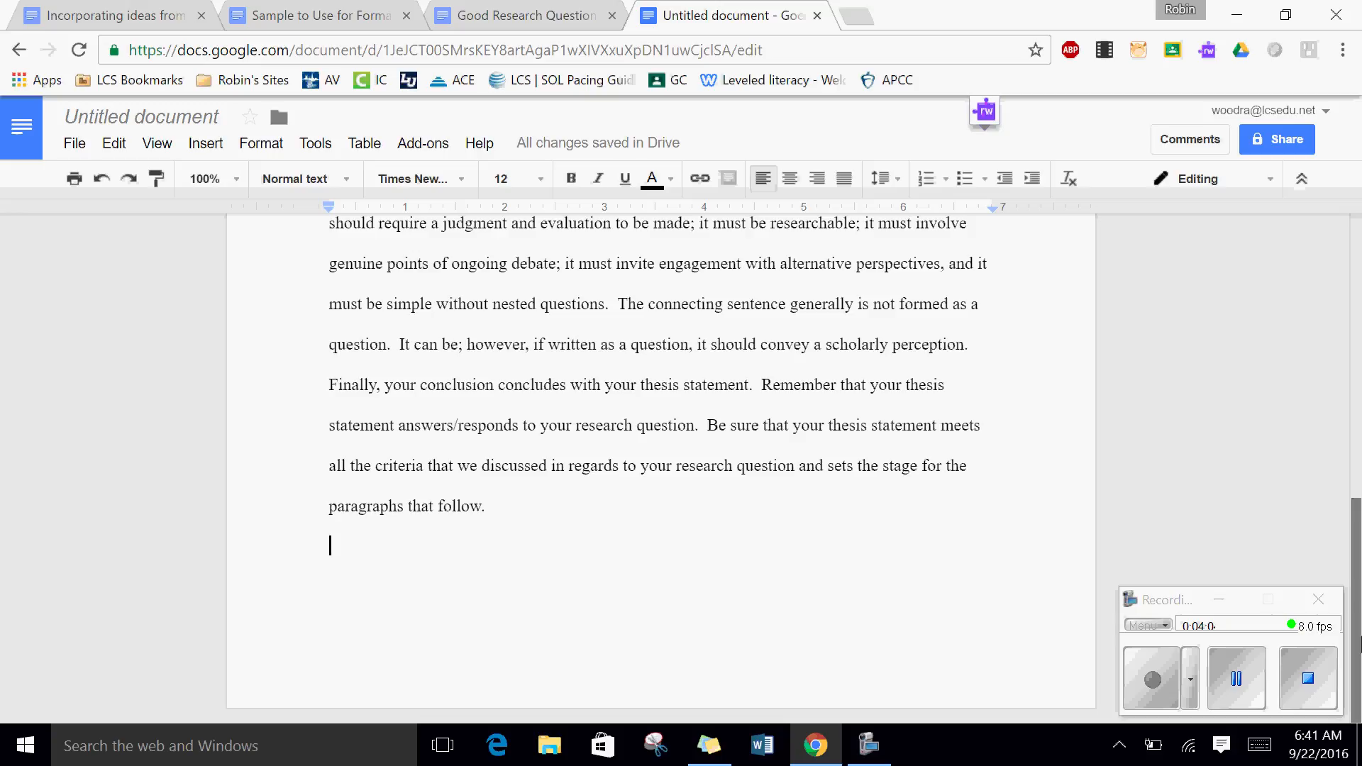
pyautogui.press('Tab')
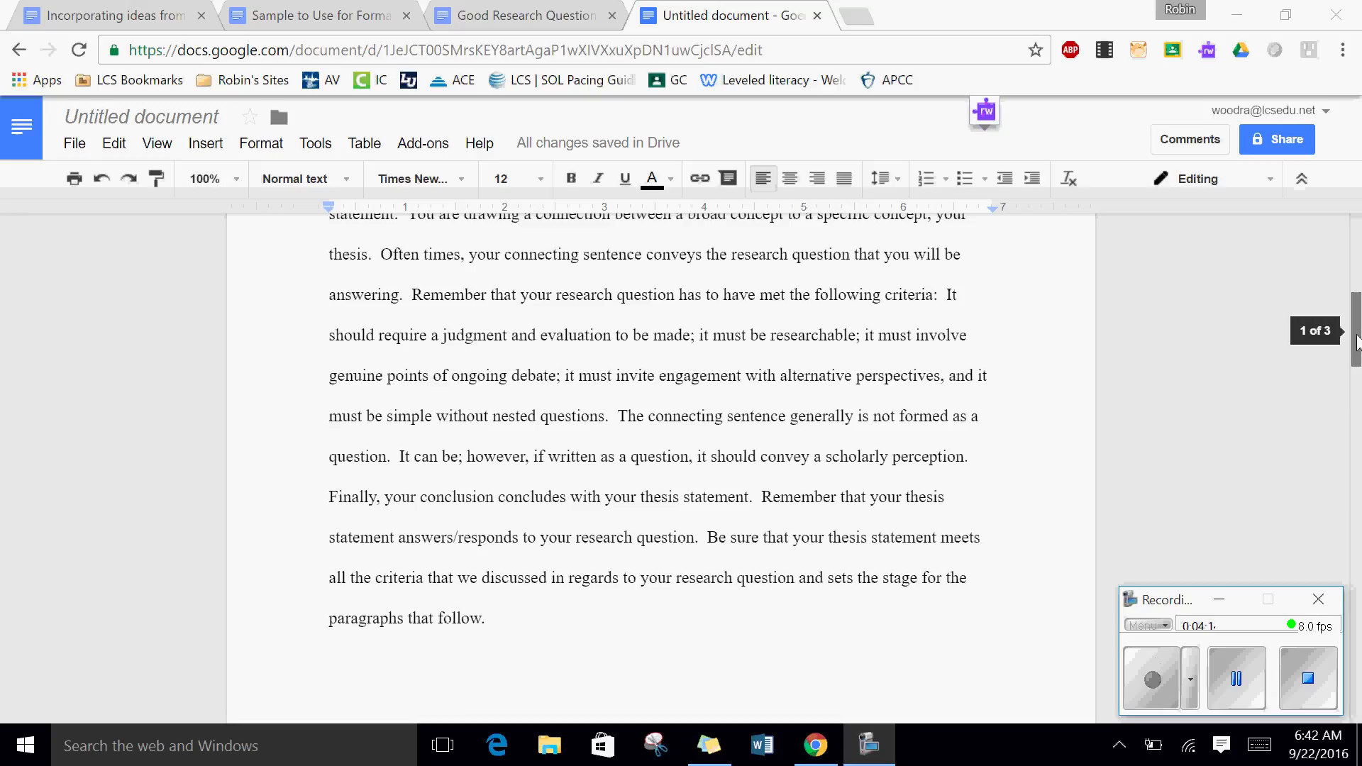
# - Scroll through the body and conclusion text and place the cursor after the final sentence
pyautogui.moveTo(1357, 342); pyautogui.dragTo(1358, 411)
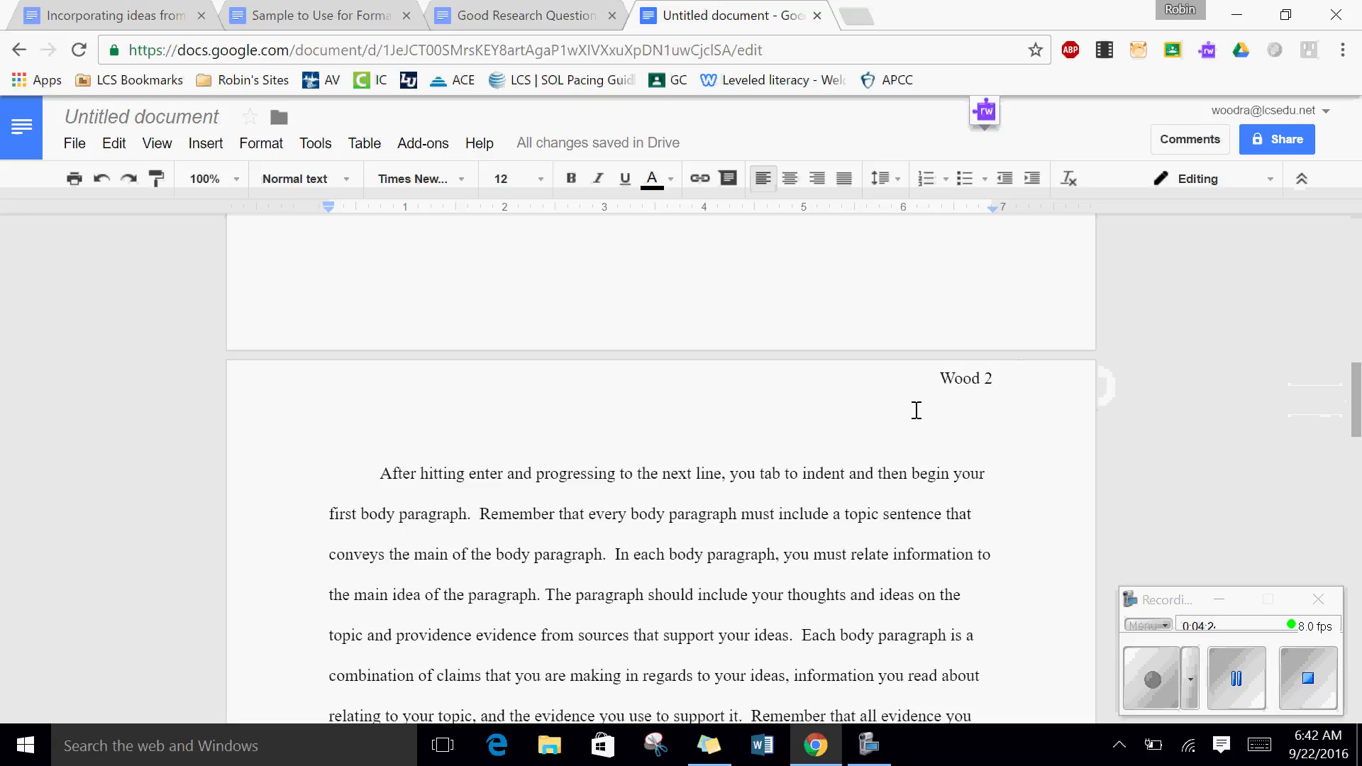
pyautogui.moveTo(1357, 398); pyautogui.dragTo(1357, 627)
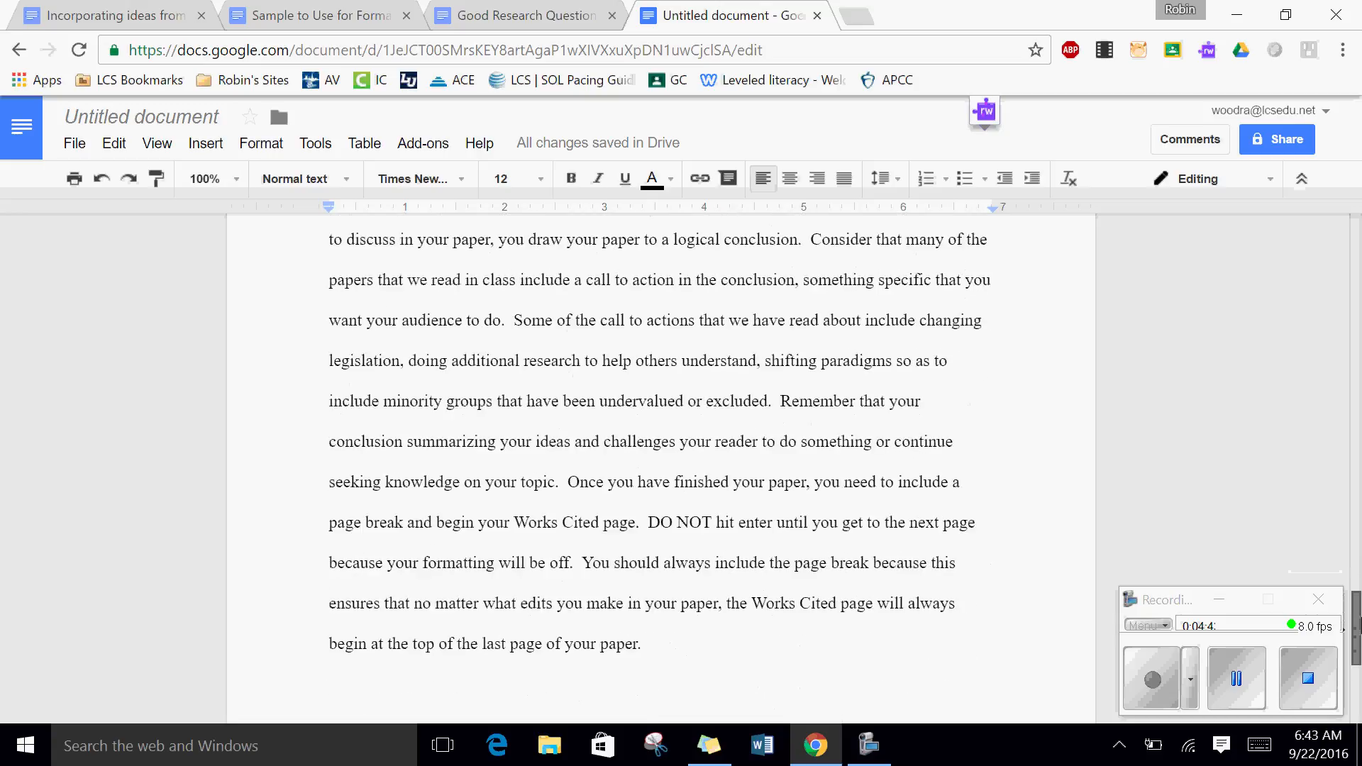
pyautogui.click(660, 642)
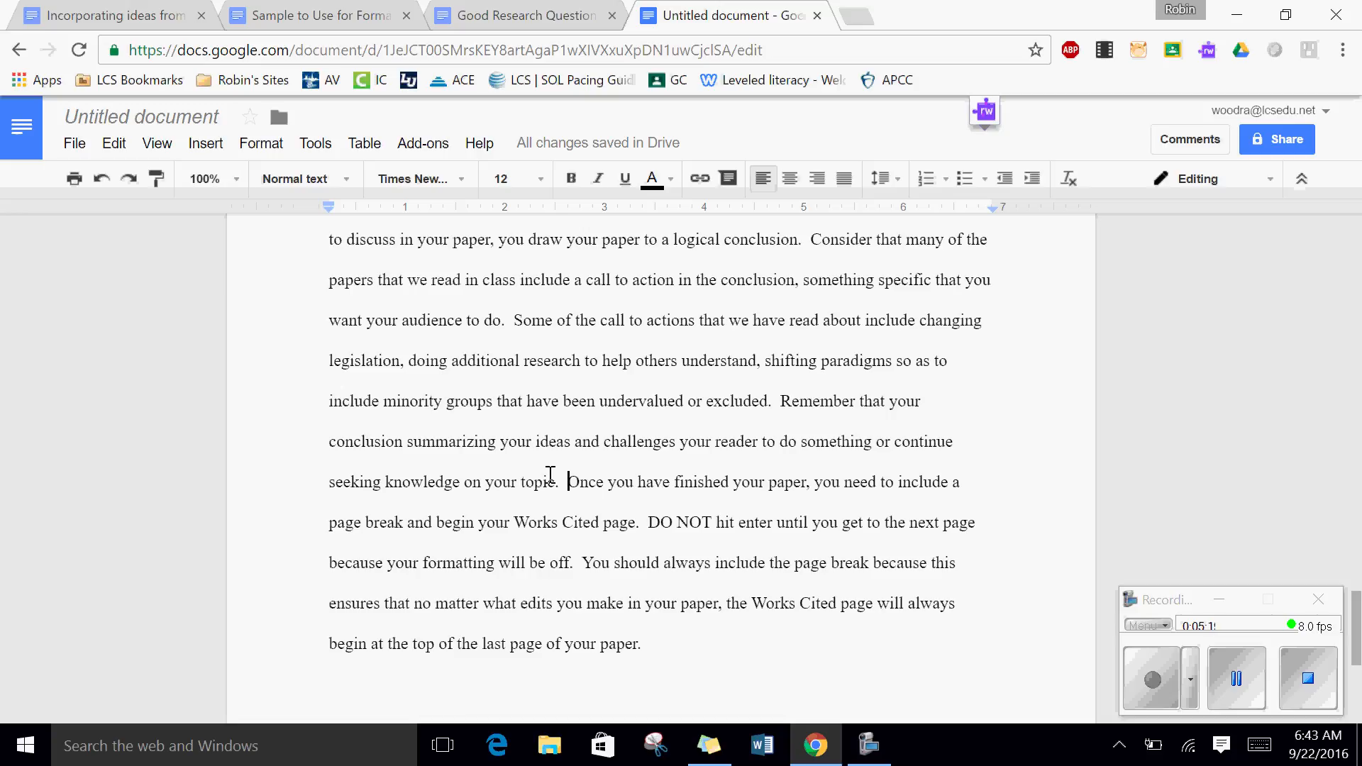
# - Insert a page break at the end of the essay to begin page 4
pyautogui.click(647, 644)
pyautogui.click(74, 144)
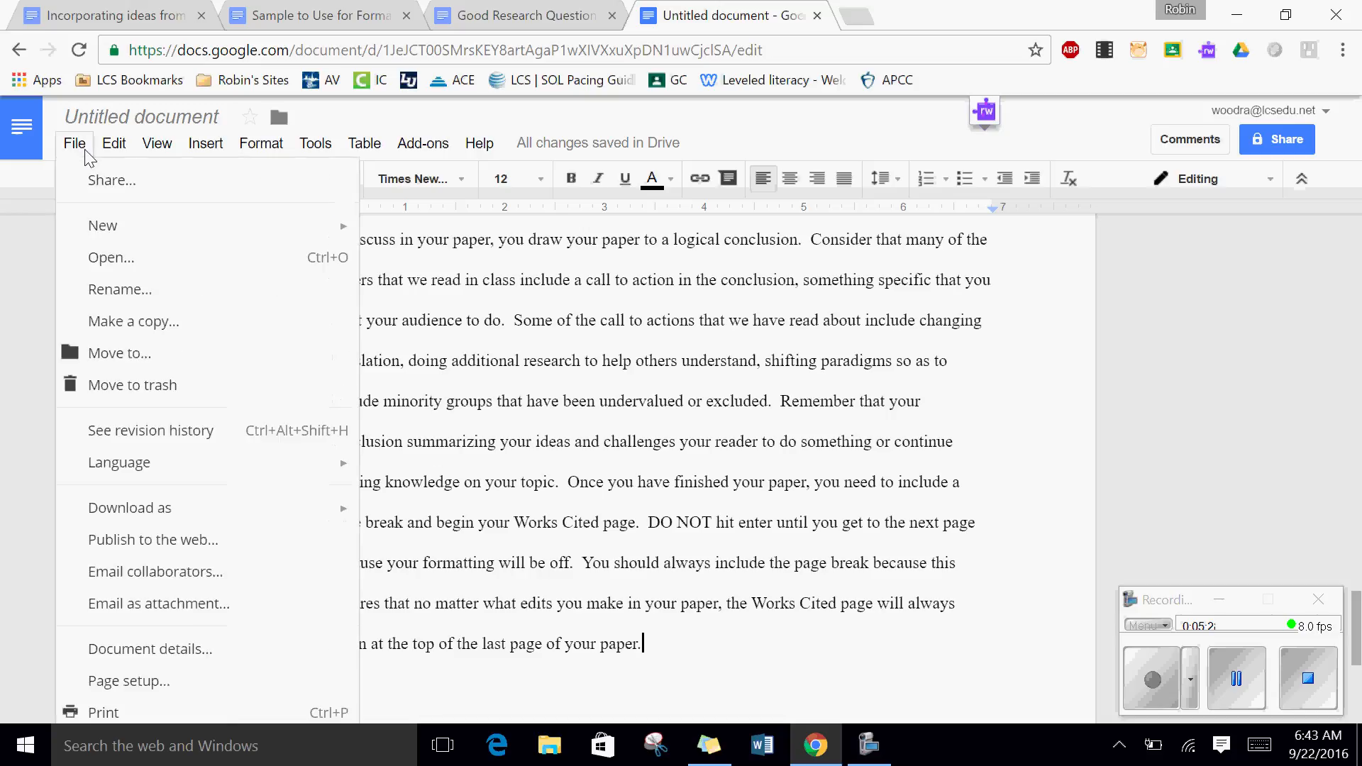
pyautogui.moveTo(203, 150)
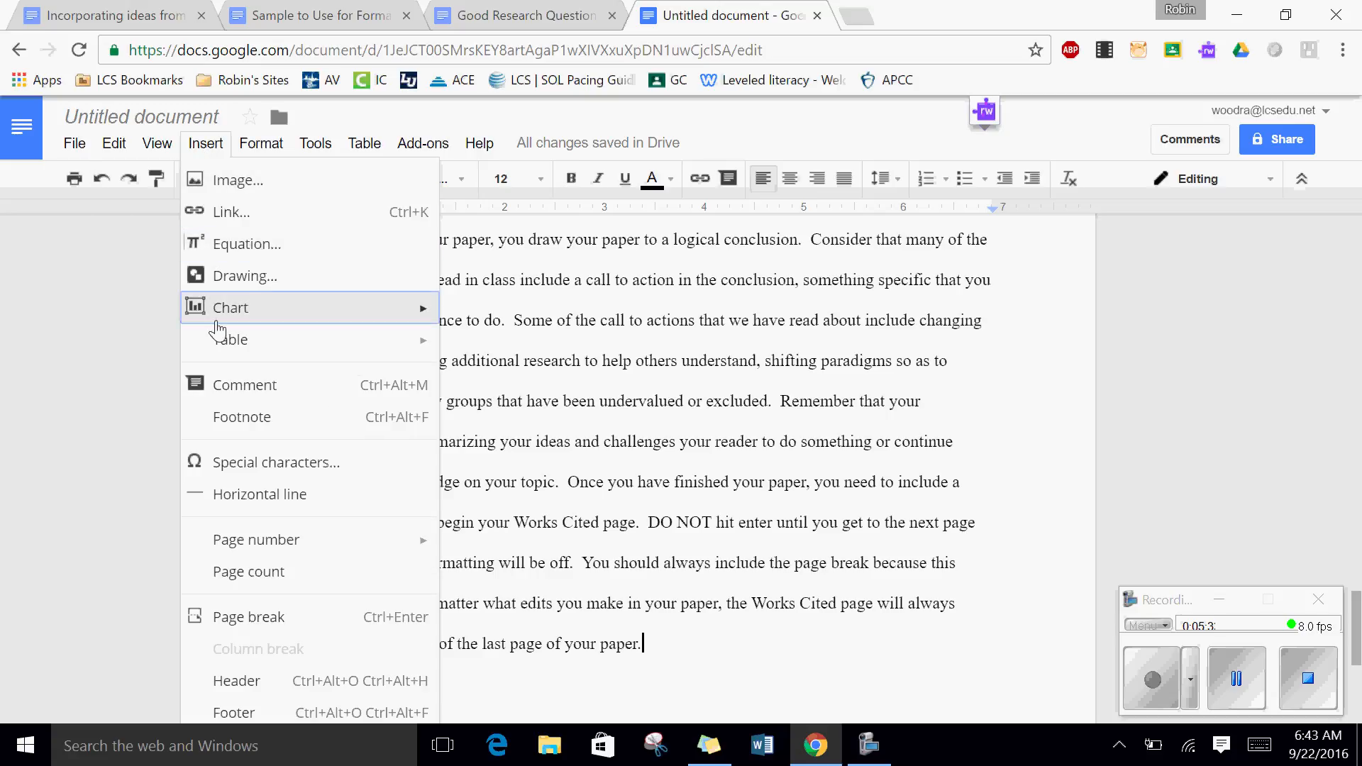
pyautogui.click(245, 621)
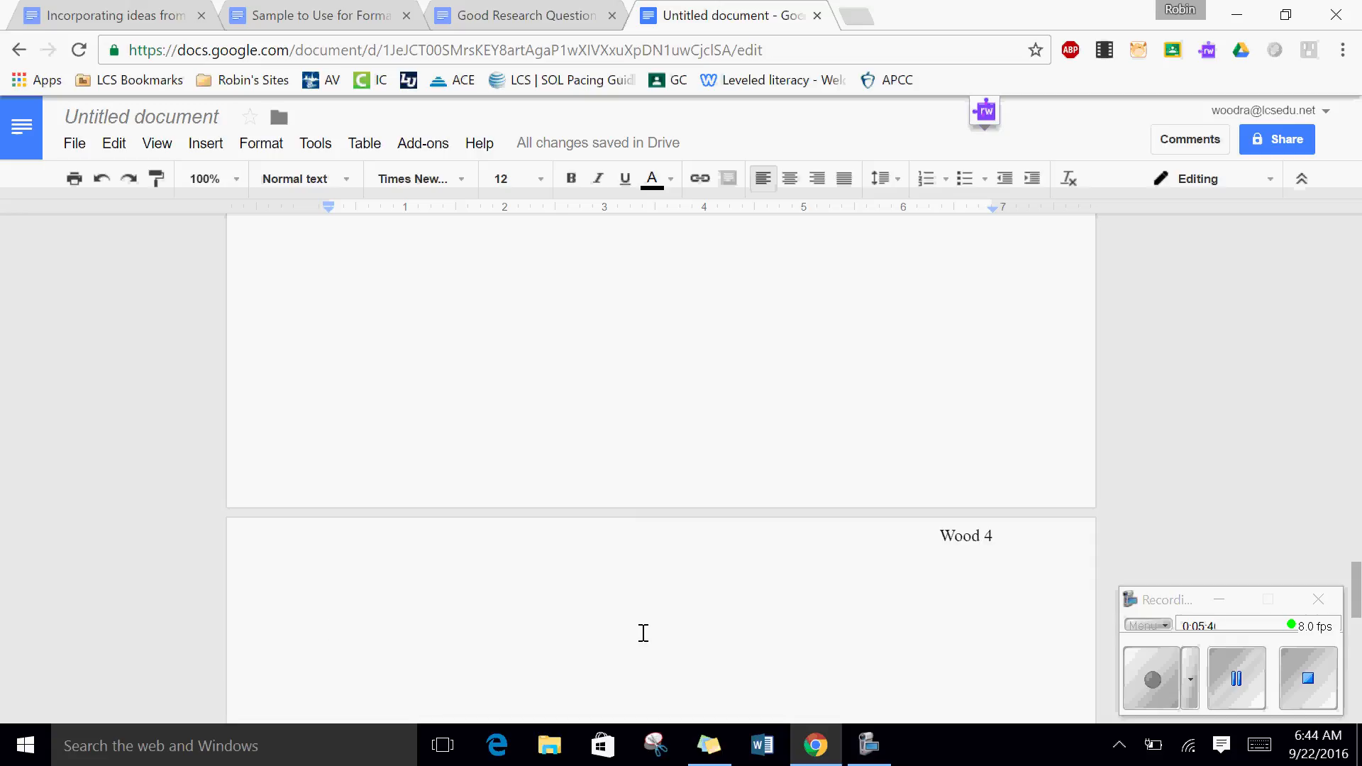
# - Type a centred 'Works Cited' heading on page 4 and left-align the line below
pyautogui.click(794, 187)
pyautogui.write('Wo')
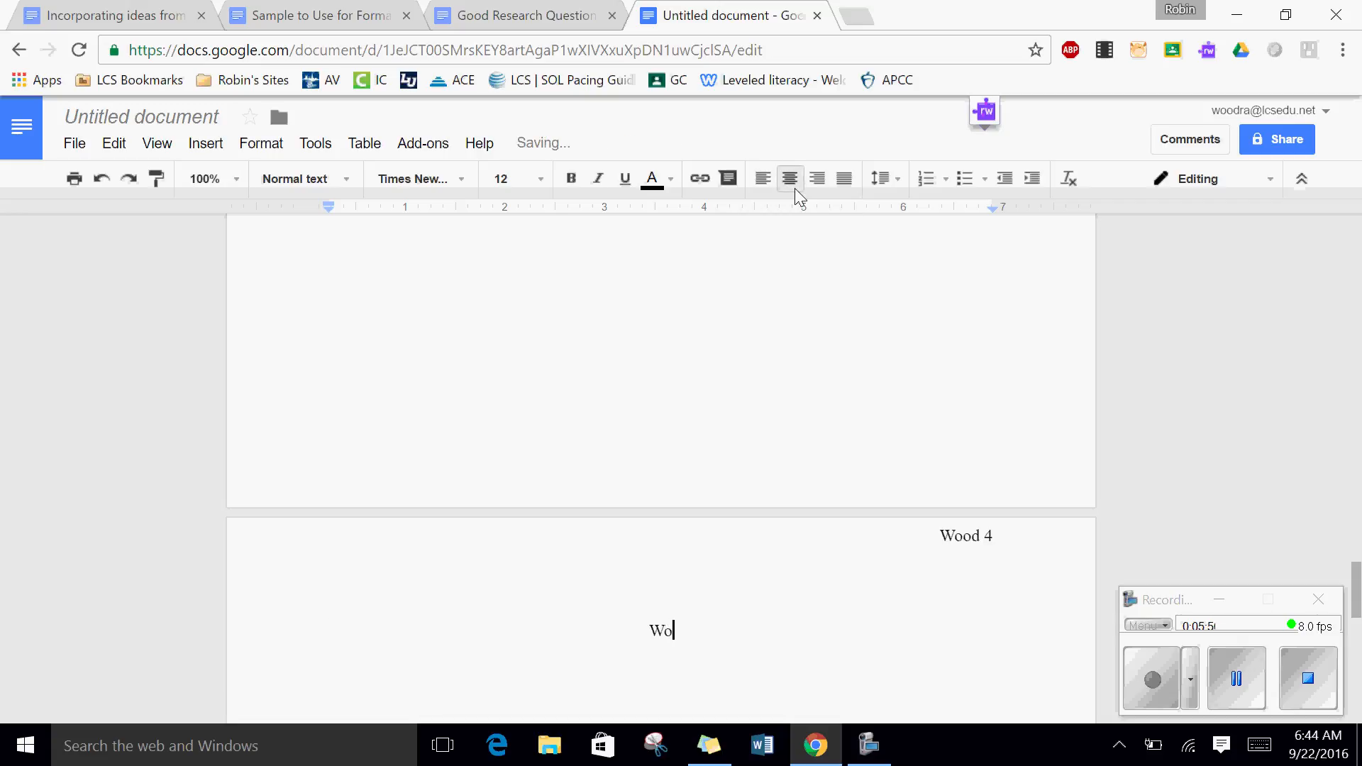
pyautogui.write('rks Cited')
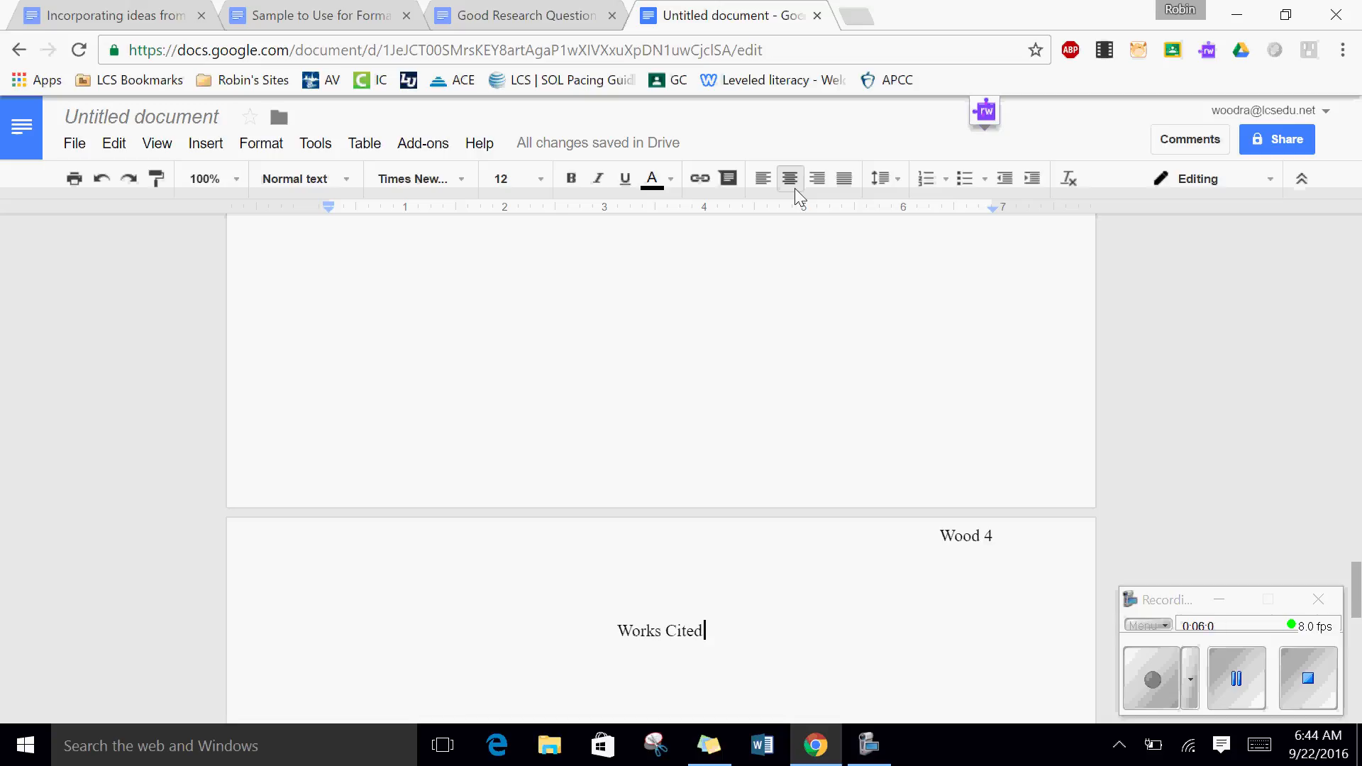
pyautogui.press('Return')
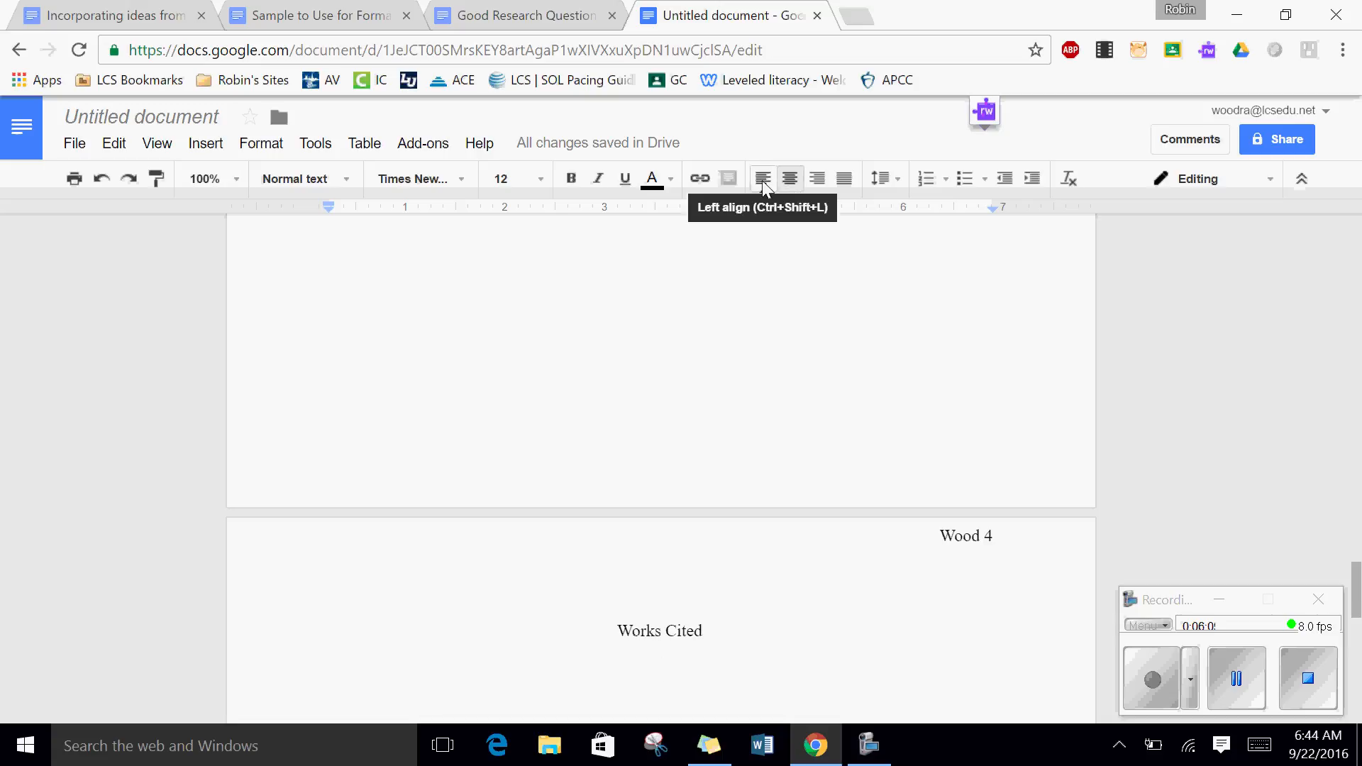
pyautogui.click(762, 183)
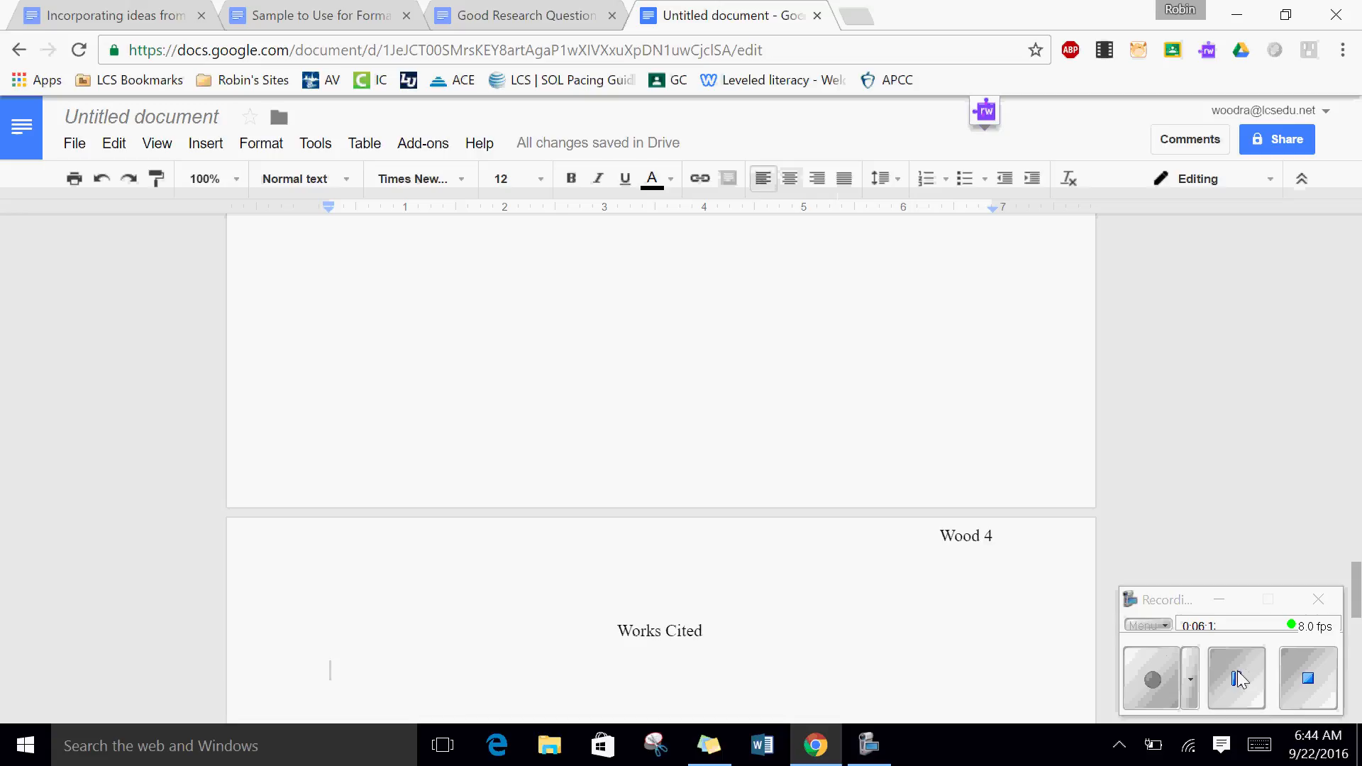
pyautogui.click(1237, 679)
pyautogui.click(1153, 679)
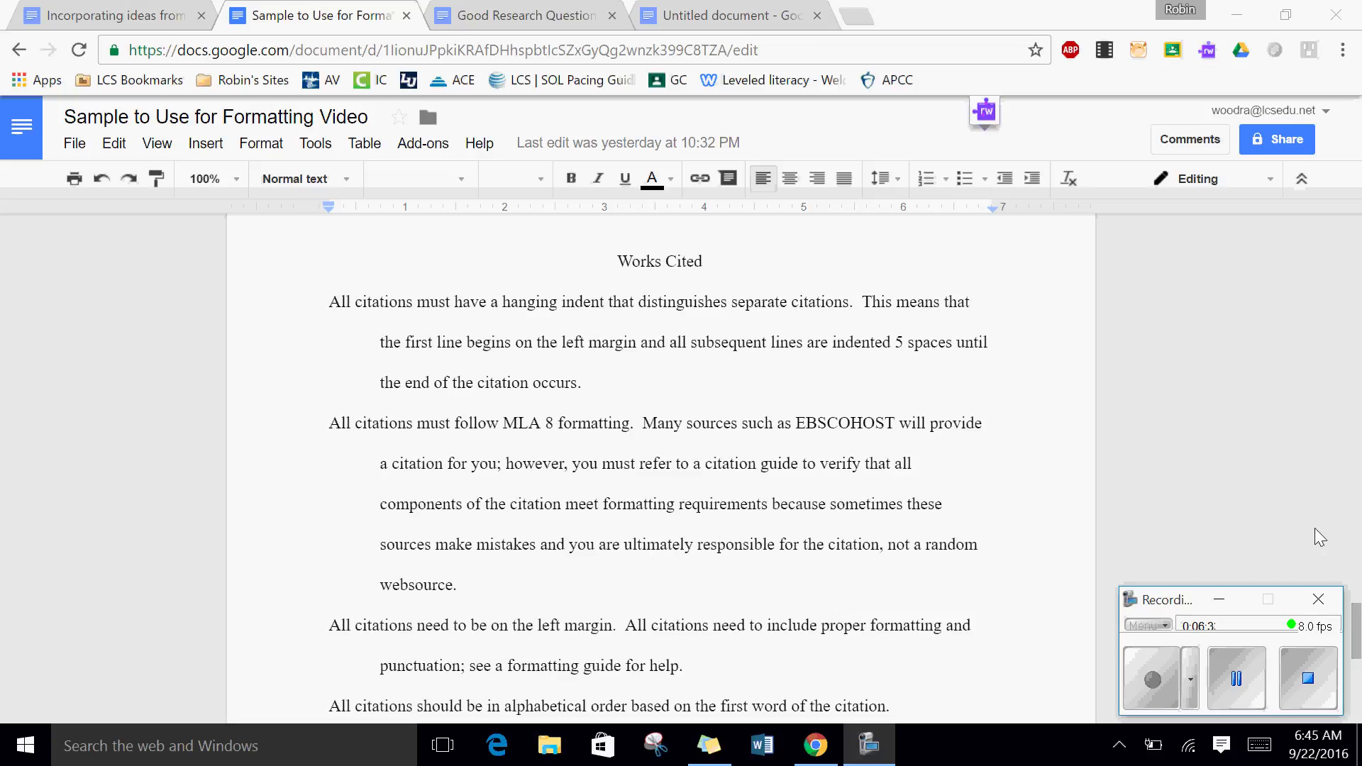
# - Copy the four citations from 'Sample to Use for Formatting Video' and paste them under Works Cited
pyautogui.click(1356, 623)
pyautogui.moveTo(1358, 622); pyautogui.dragTo(1357, 627)
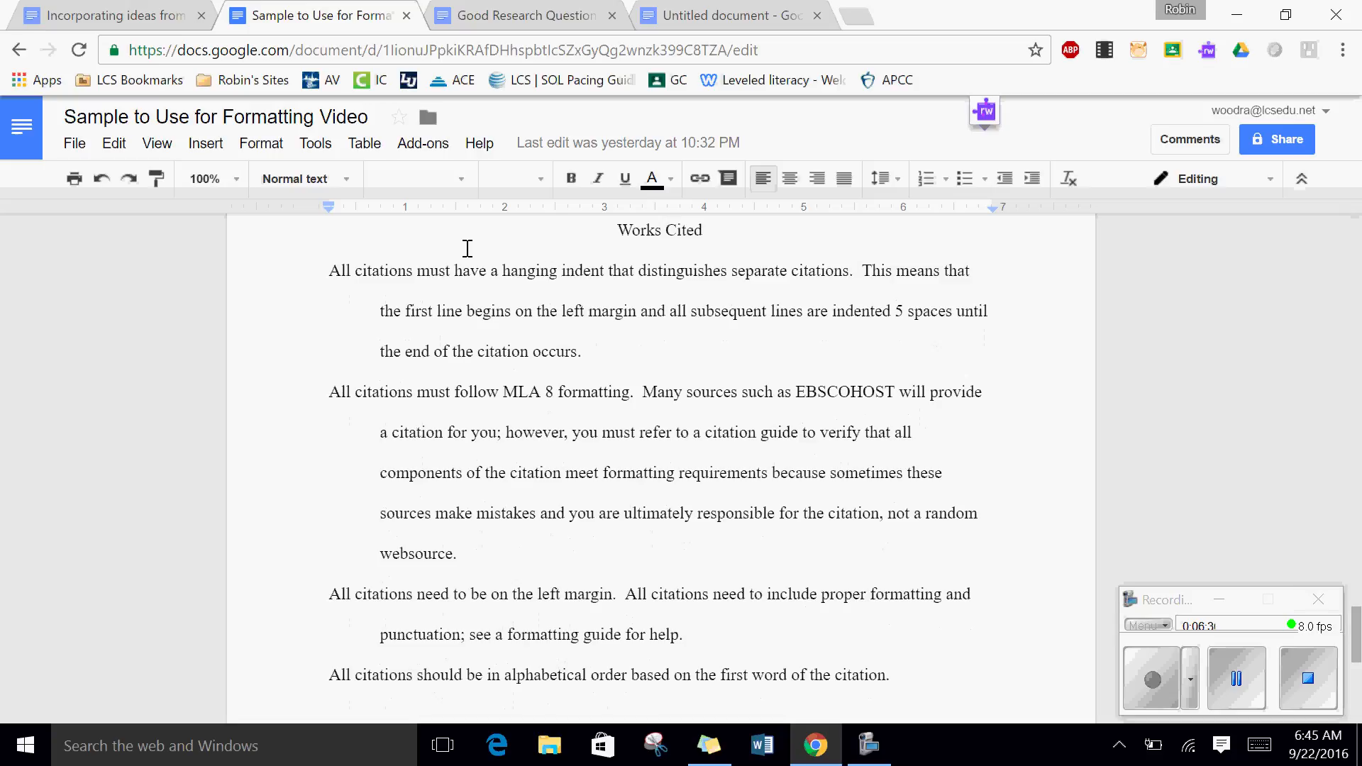
pyautogui.click(330, 271)
pyautogui.click(328, 392)
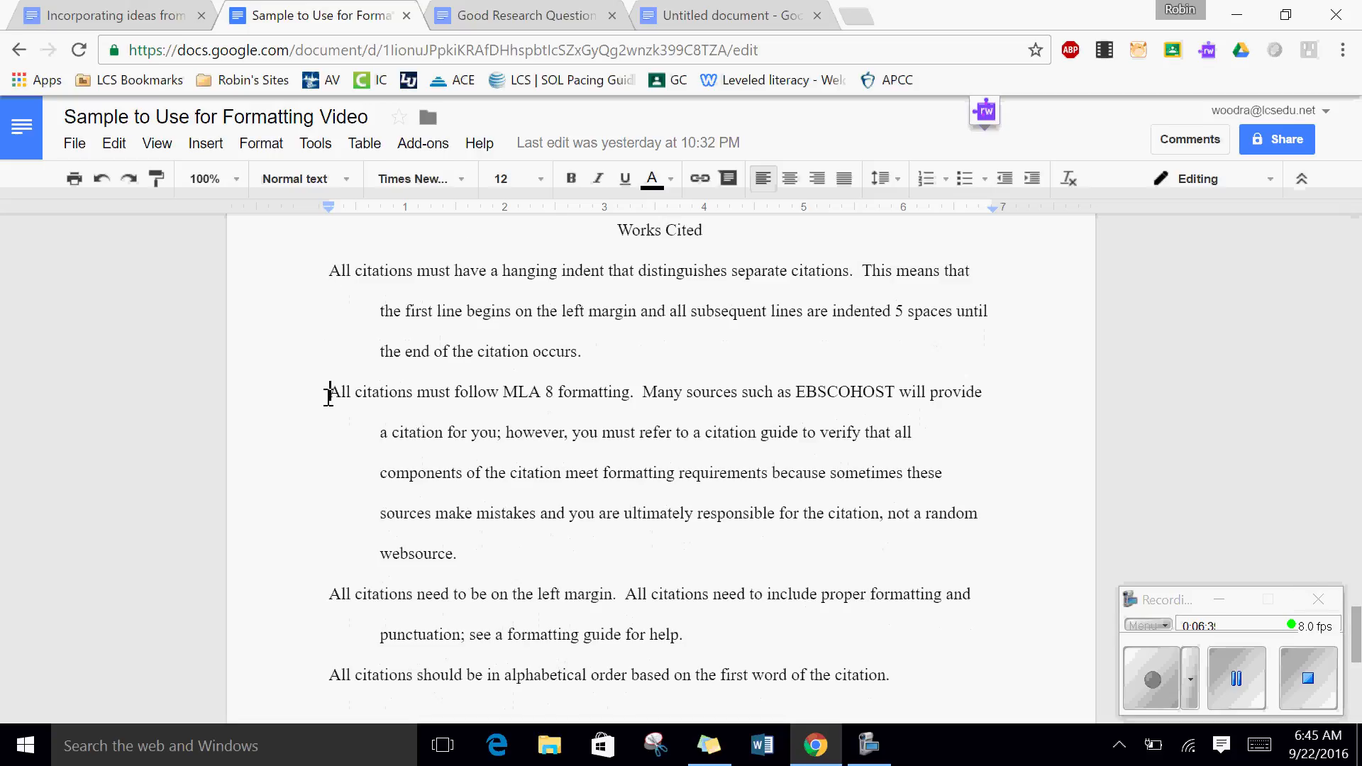
pyautogui.click(329, 593)
pyautogui.click(332, 681)
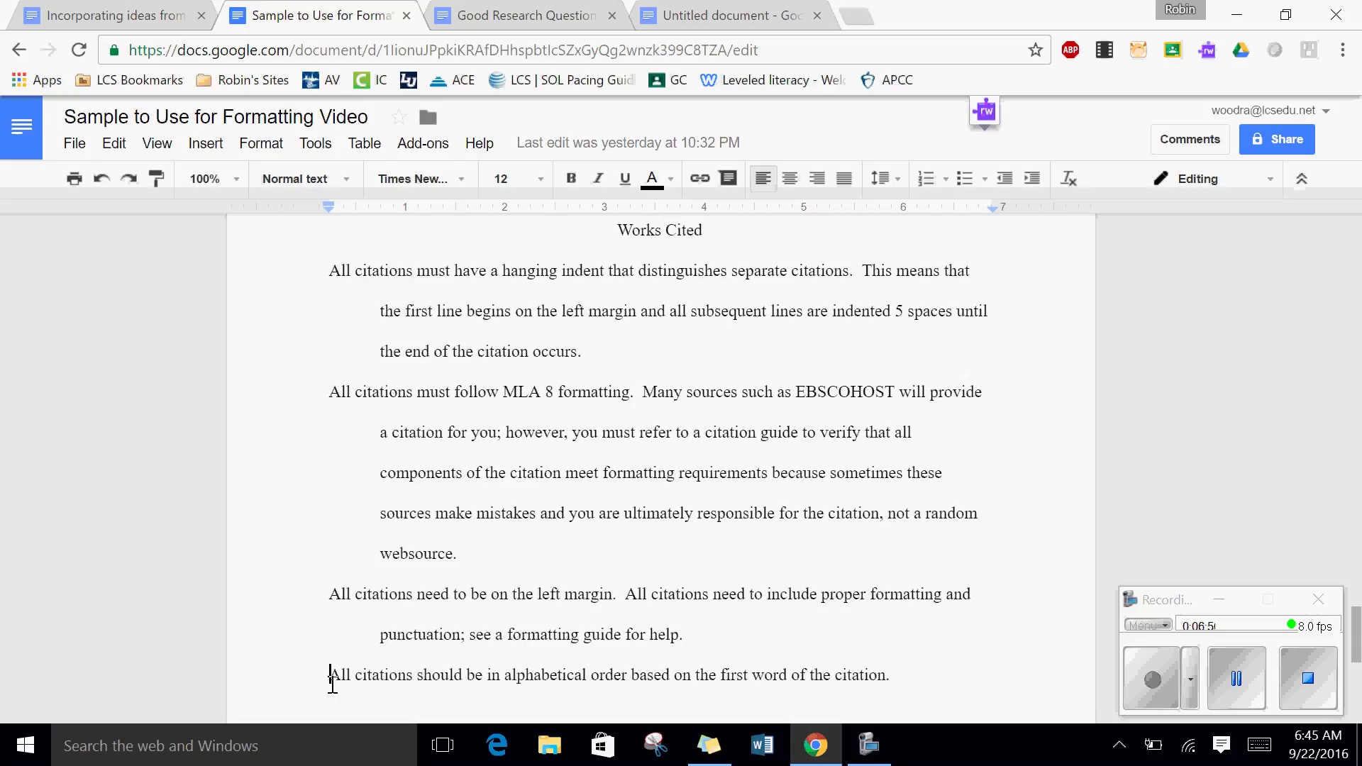
pyautogui.click(1236, 677)
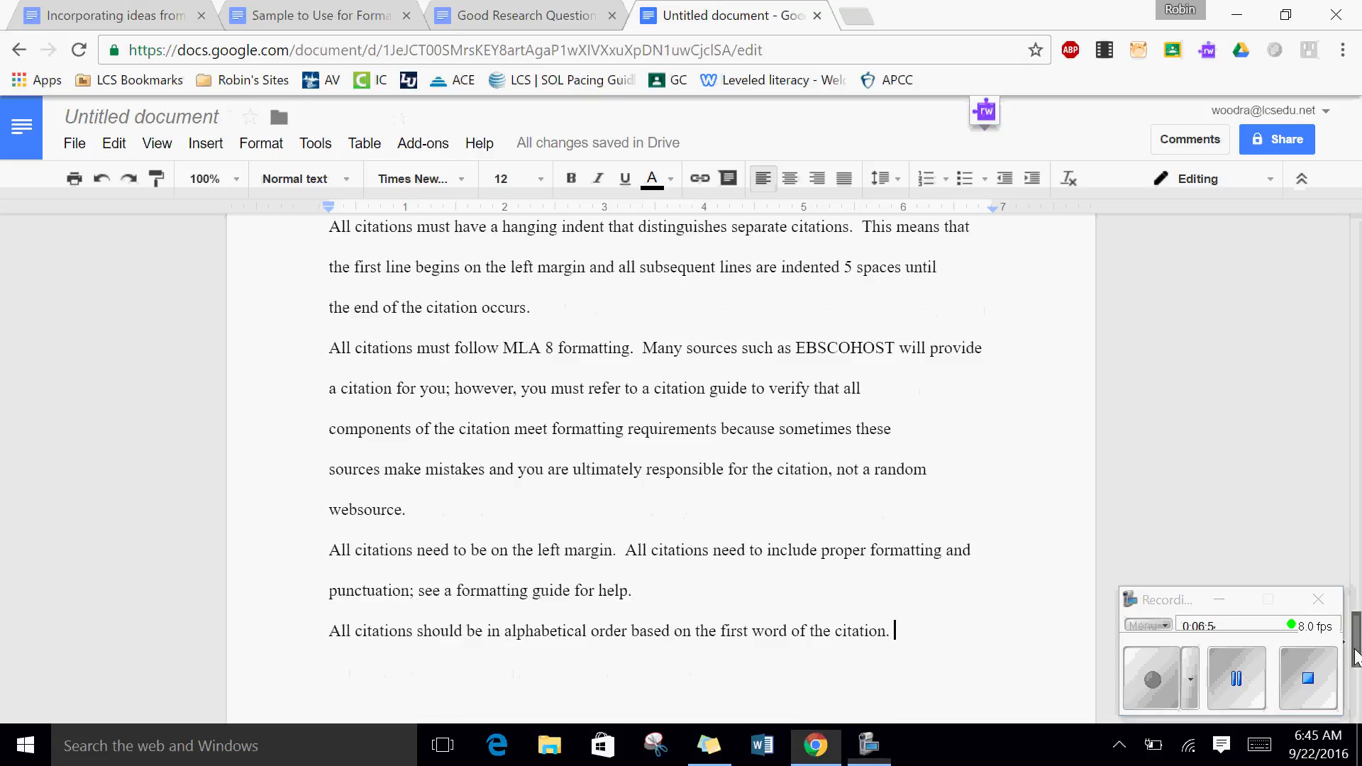
pyautogui.moveTo(1355, 656); pyautogui.dragTo(1355, 642)
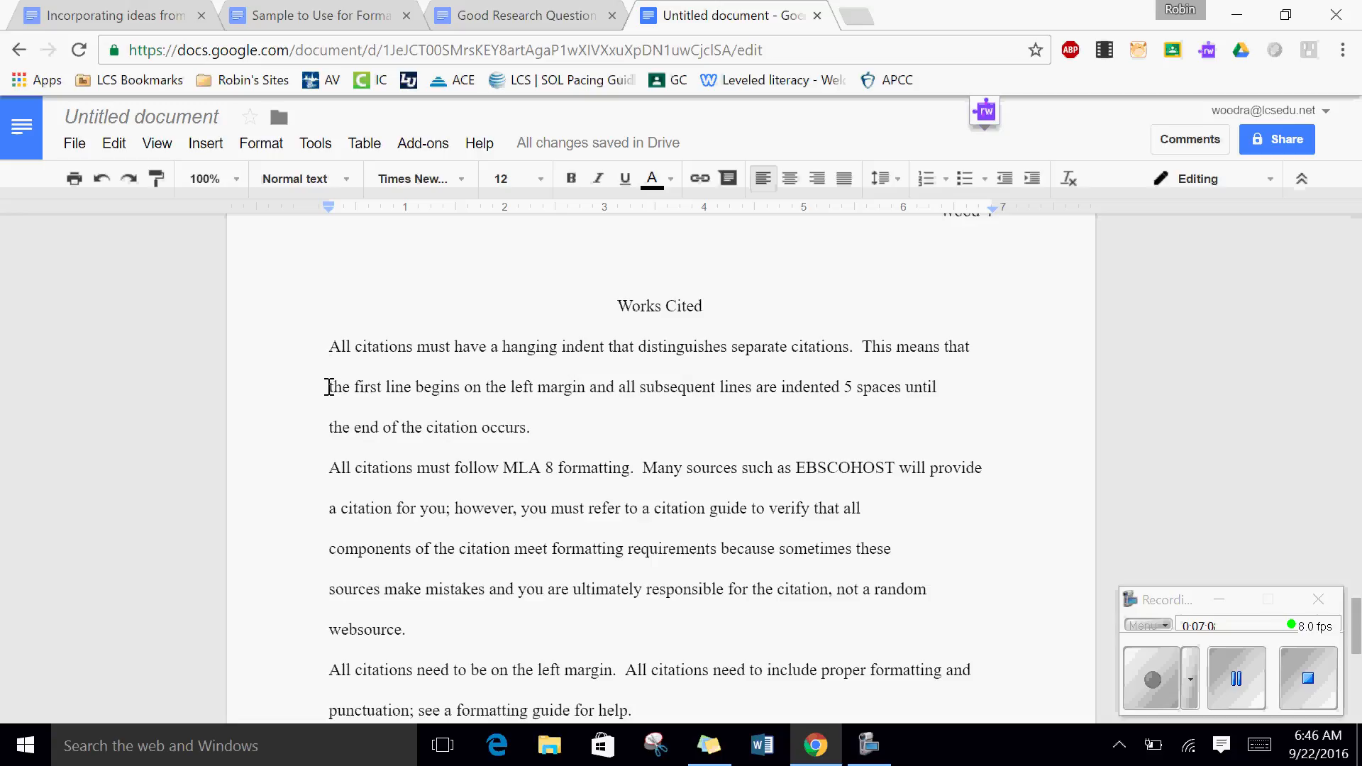
# - Indent the first citation's second and last lines to form its hanging indent
pyautogui.click(329, 386)
pyautogui.press('Tab')
pyautogui.click(328, 426)
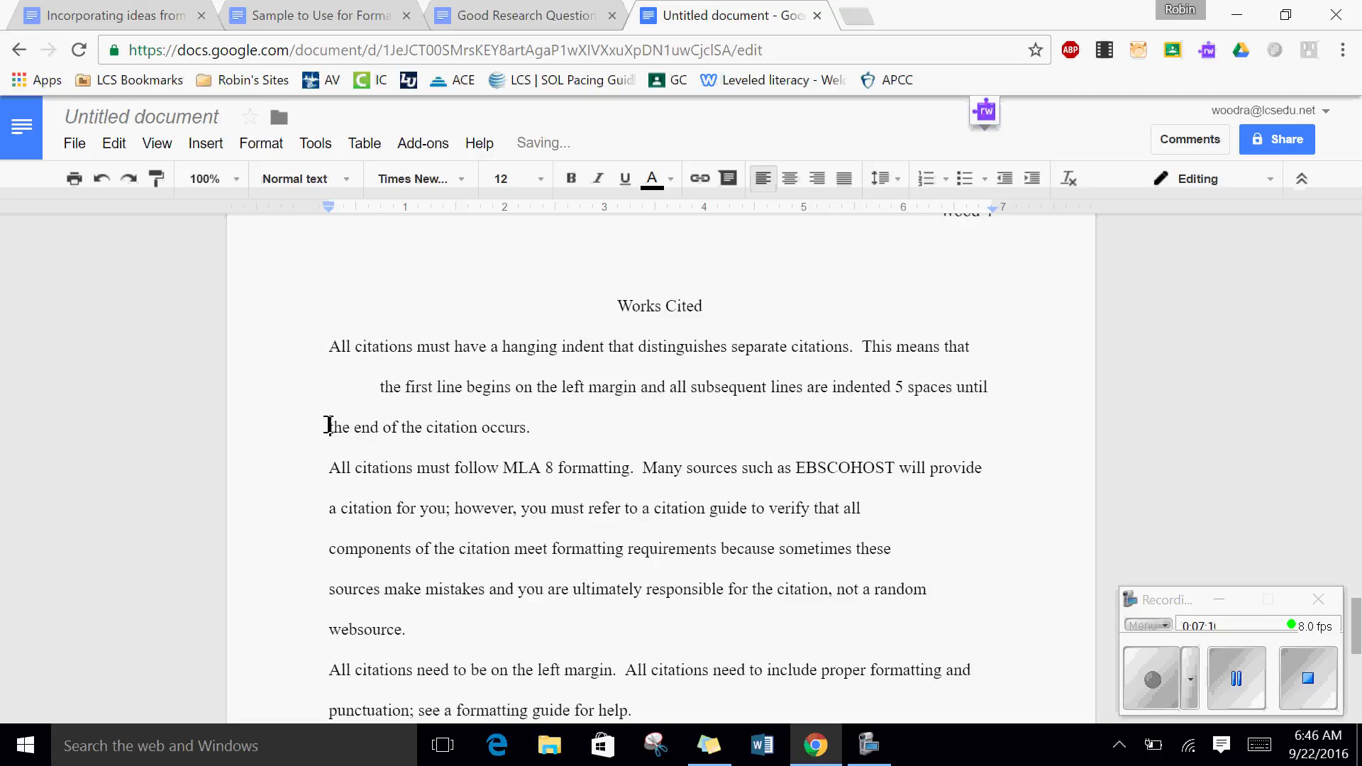
pyautogui.press('Tab')
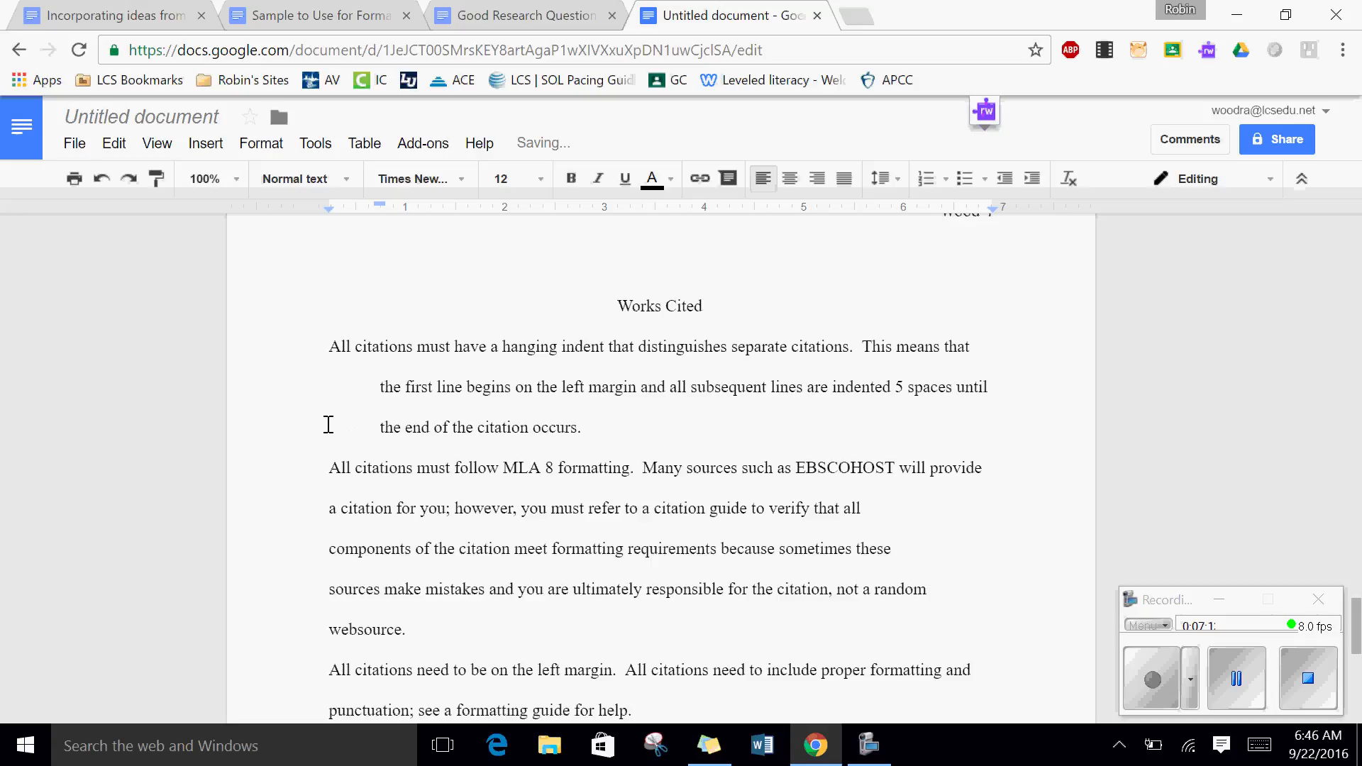
# - Indent the second citation's wrapped lines, including the 'sources make mistakes' and websource lines
pyautogui.click(328, 507)
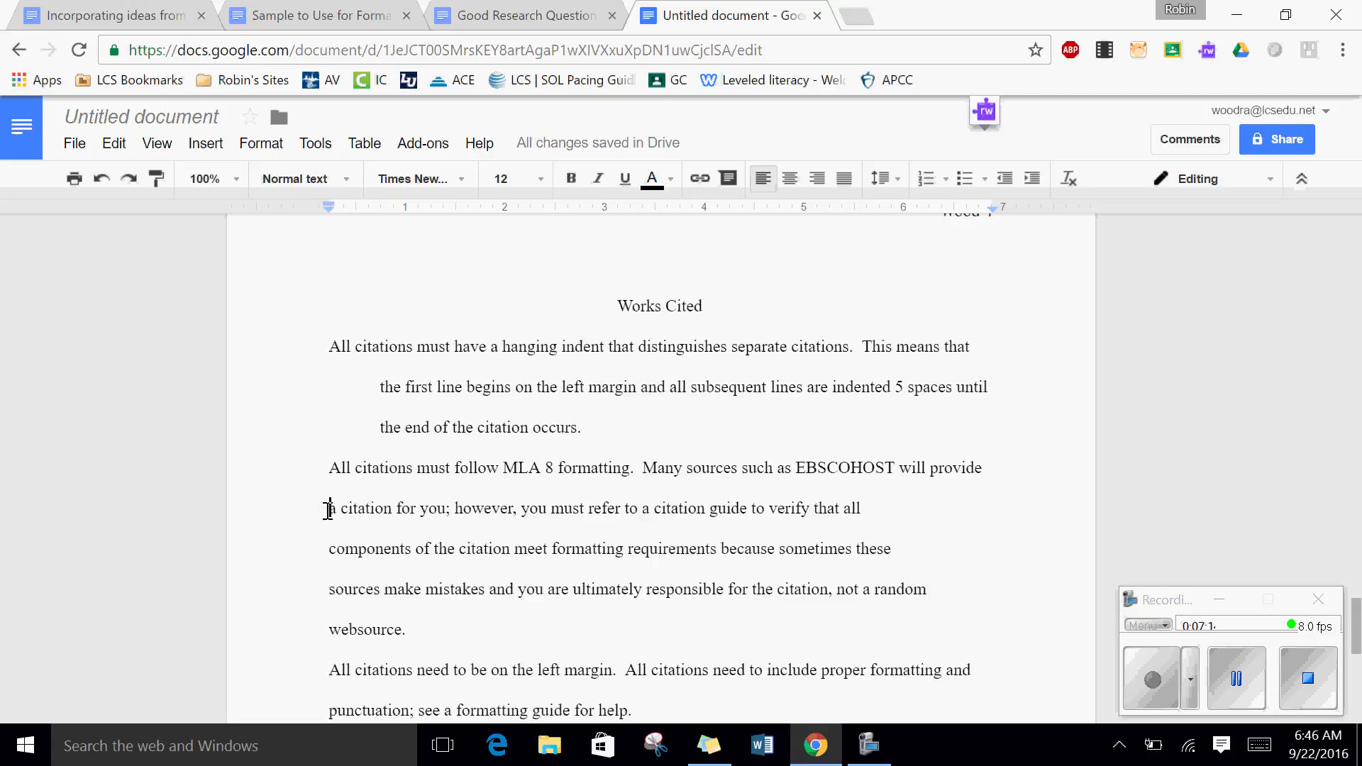
pyautogui.press('Tab')
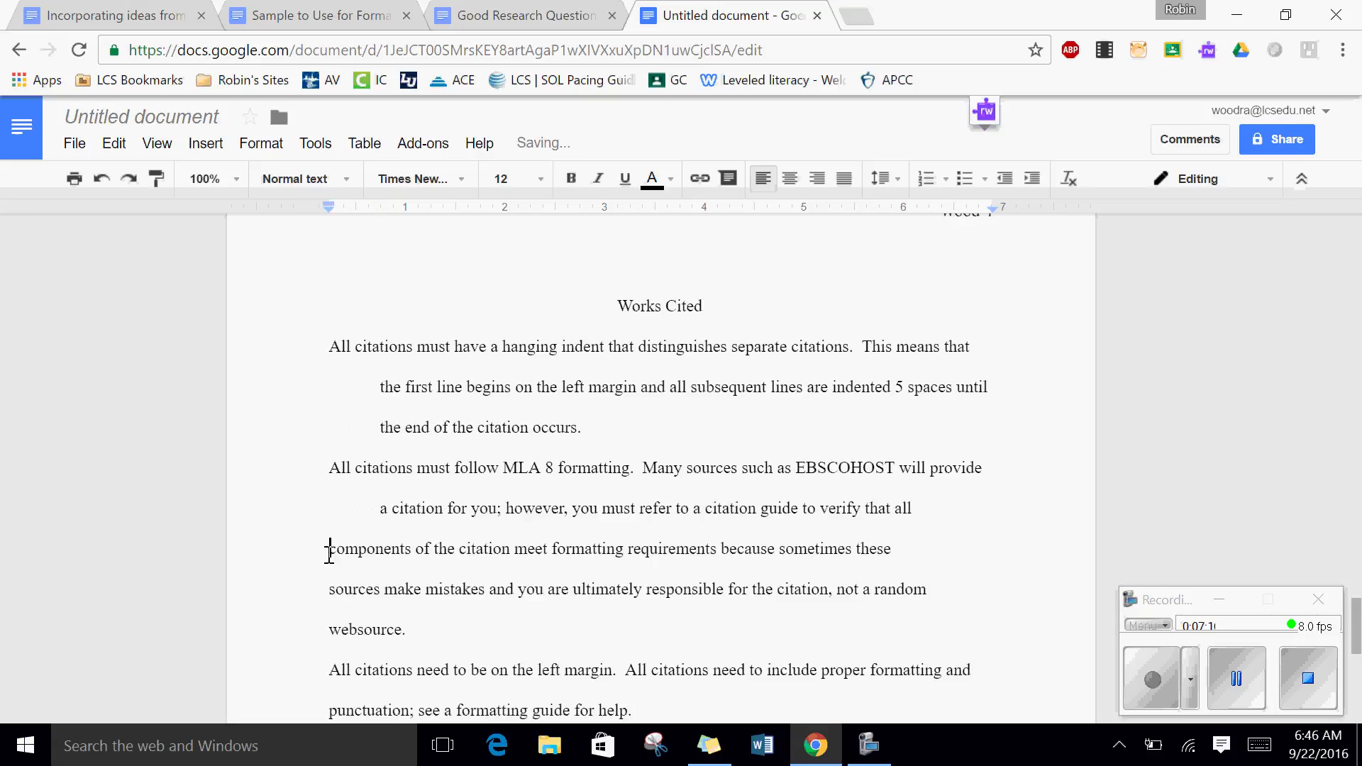
pyautogui.press('Tab')
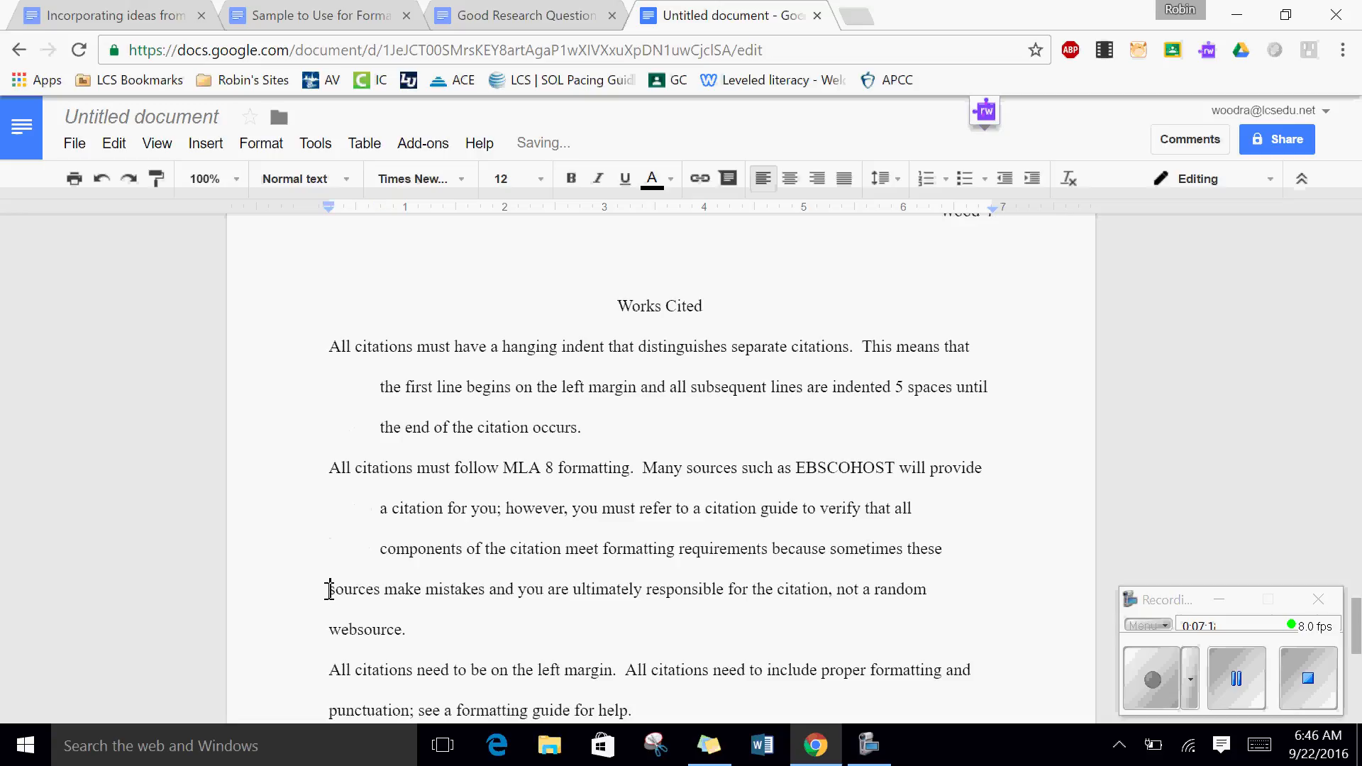
pyautogui.click(328, 590)
pyautogui.press('Tab')
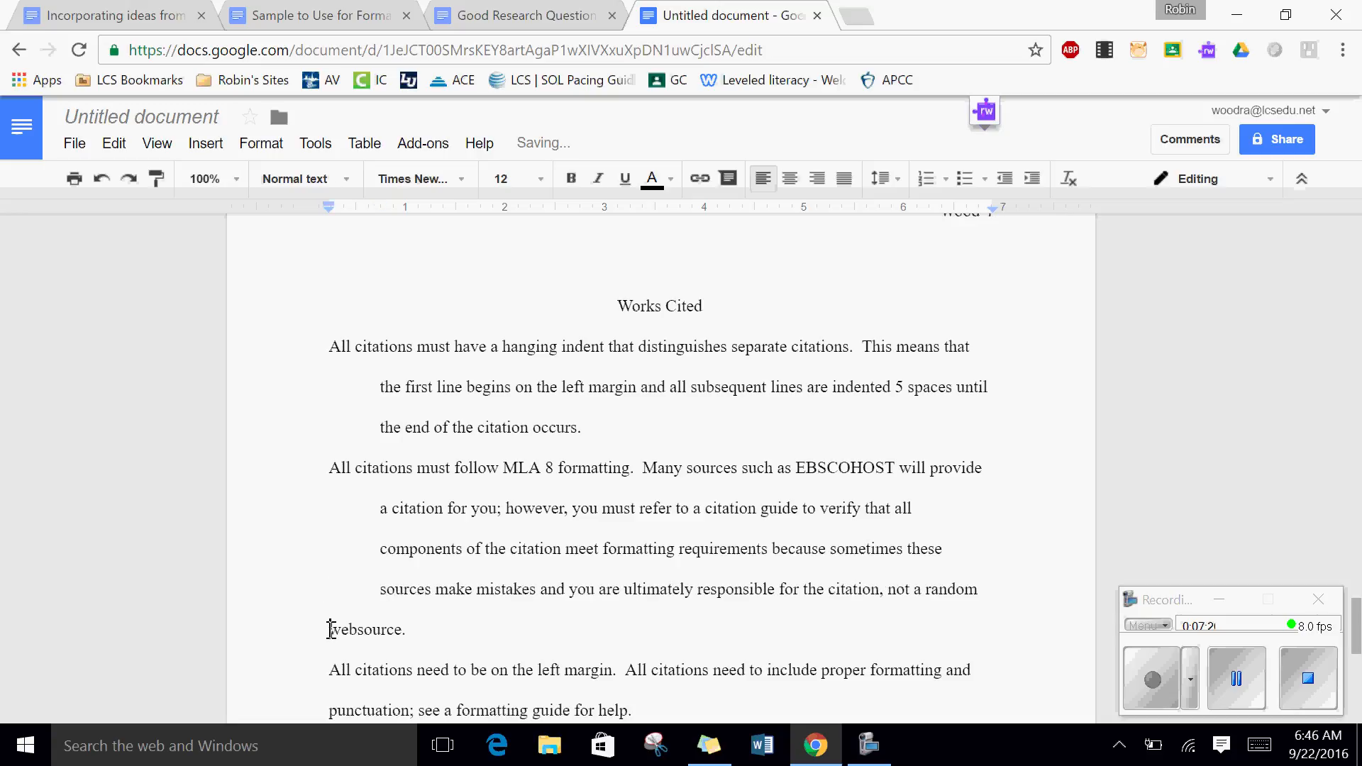
pyautogui.click(331, 630)
pyautogui.press('Tab')
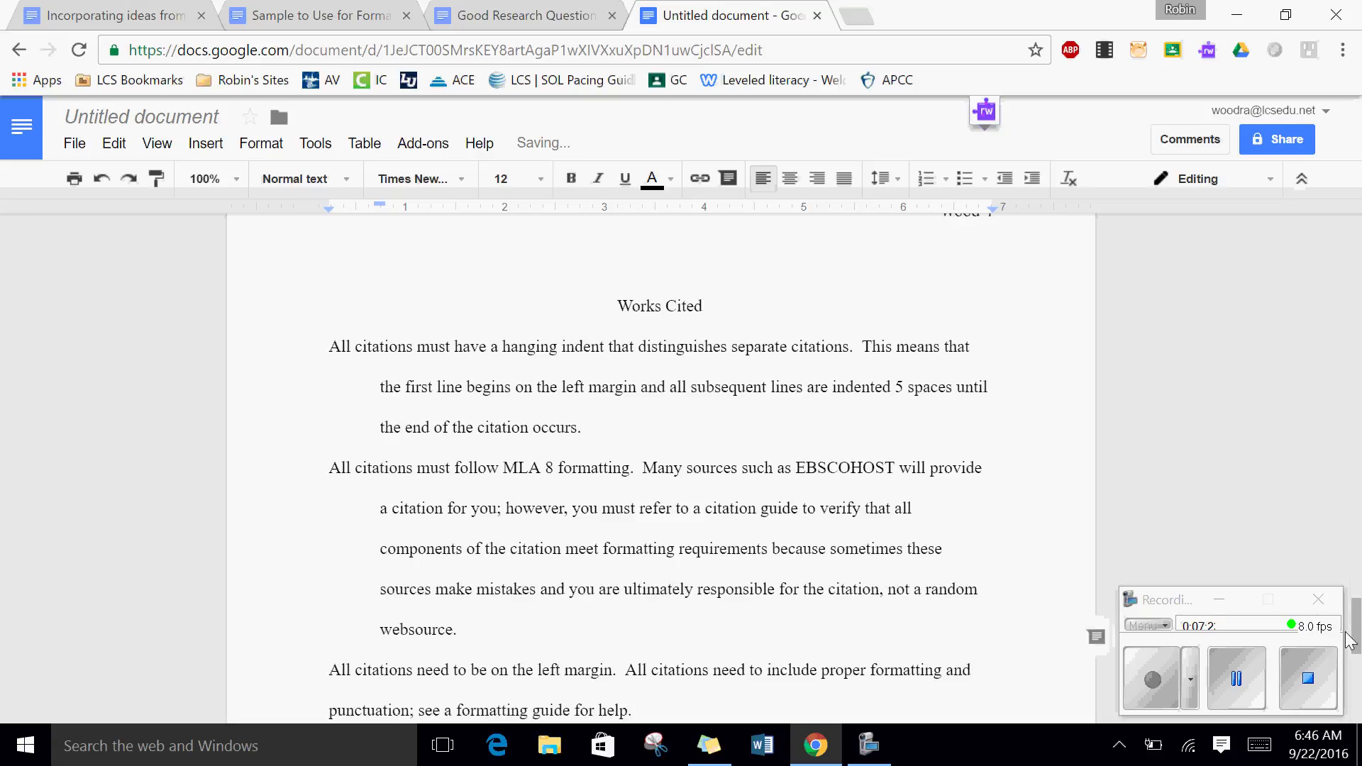
# - Break the third citation after 'formatting and' and indent its continuation line
pyautogui.scroll(-3, 1354, 624)
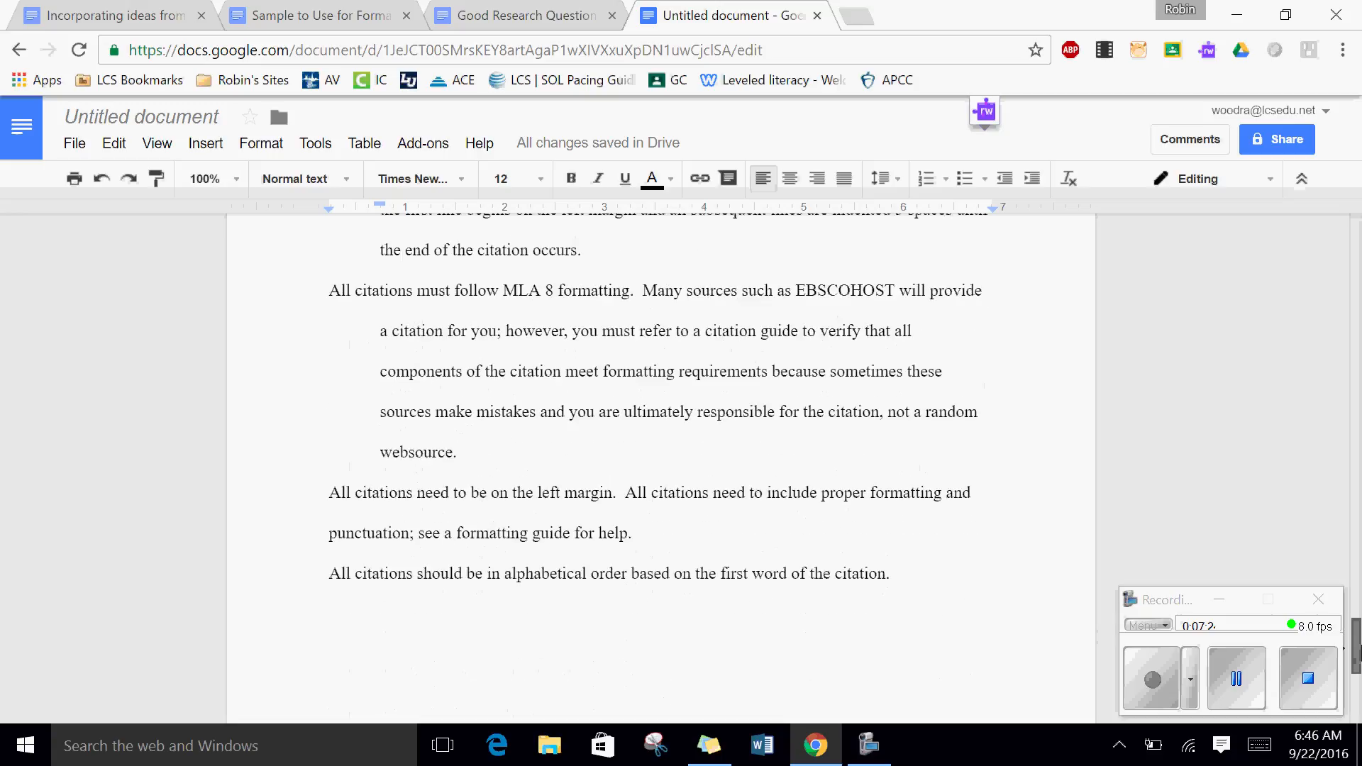
pyautogui.click(973, 488)
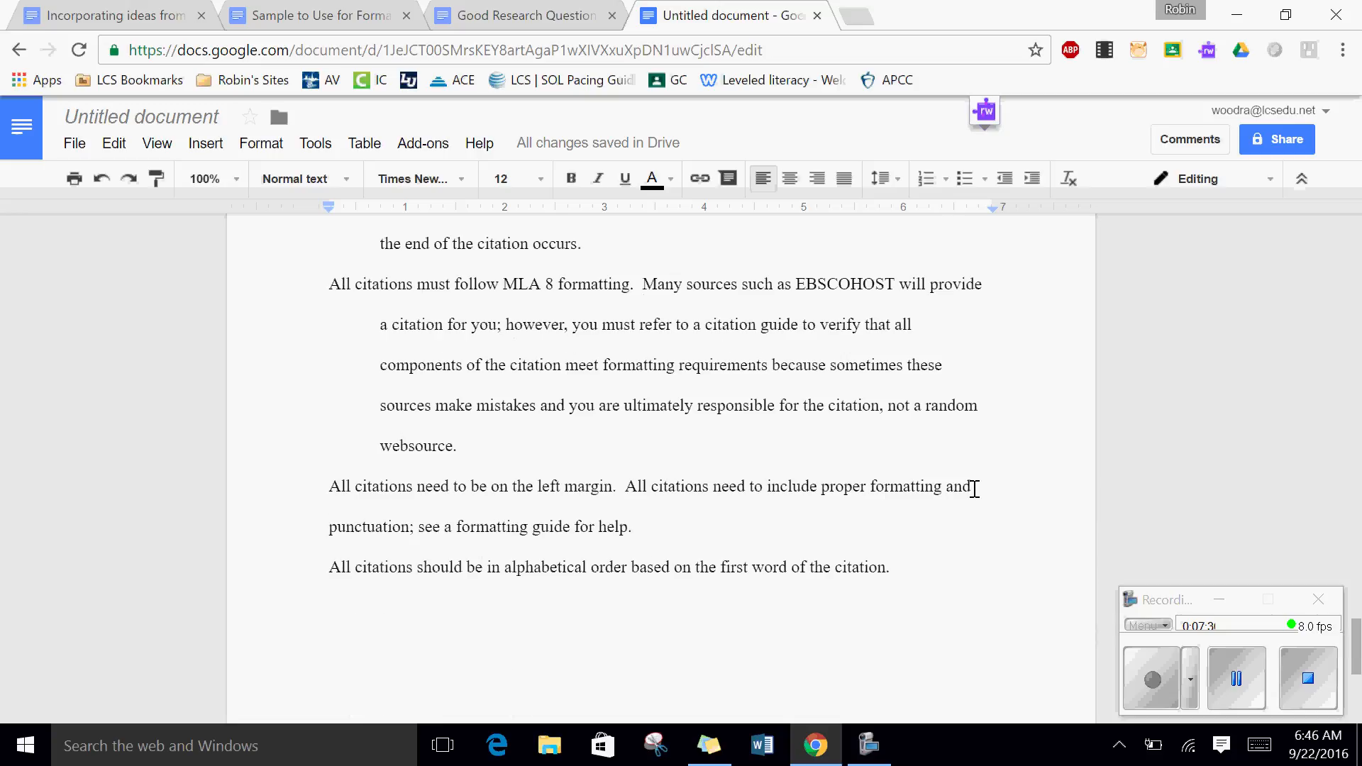
pyautogui.press('Return')
pyautogui.press('Delete')
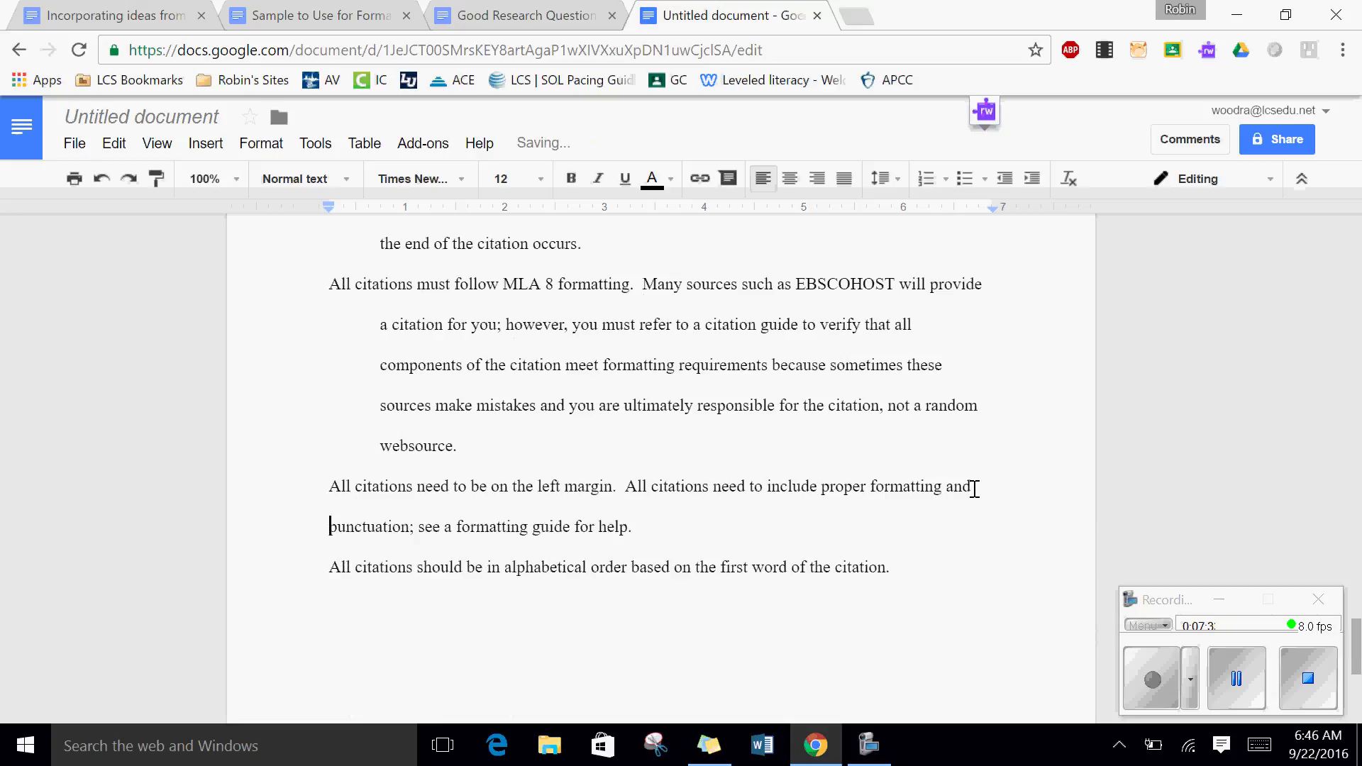
pyautogui.press('Tab')
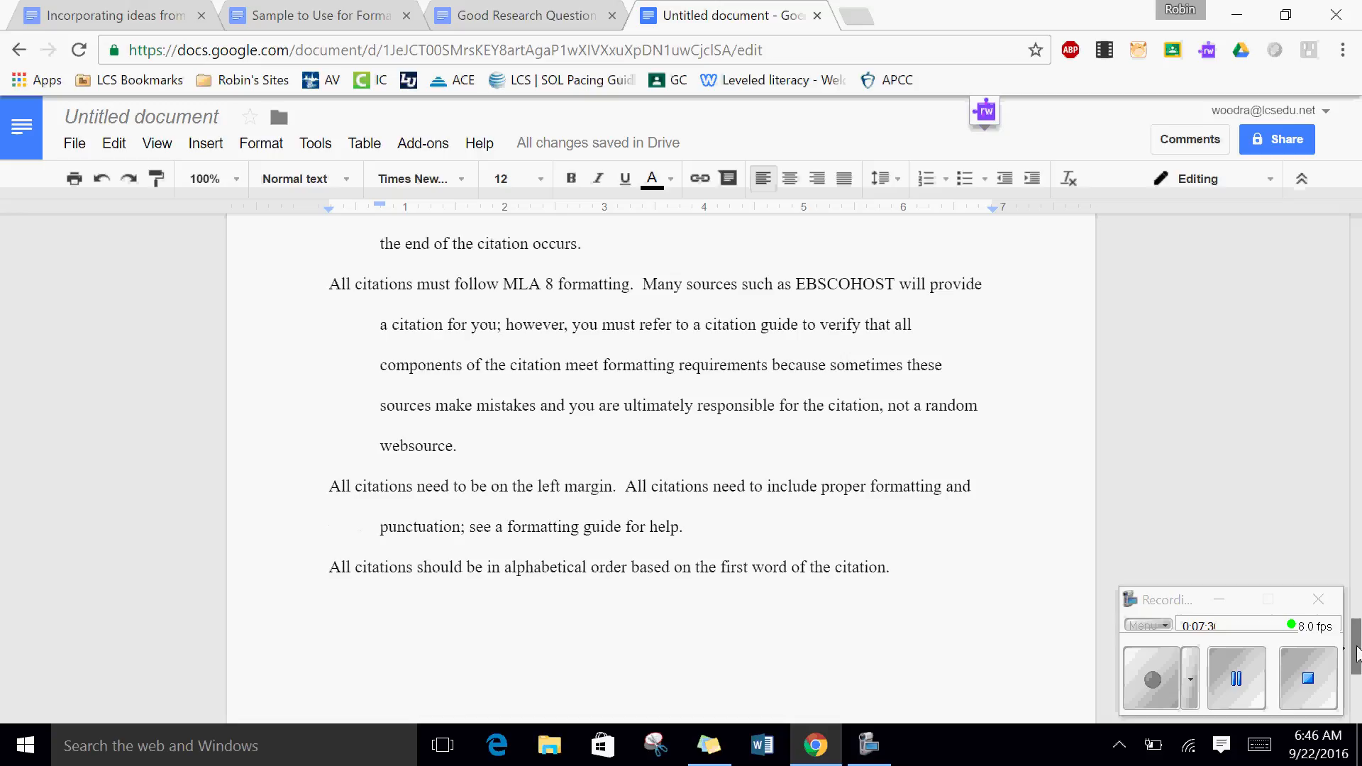
pyautogui.moveTo(1357, 653); pyautogui.dragTo(1357, 640)
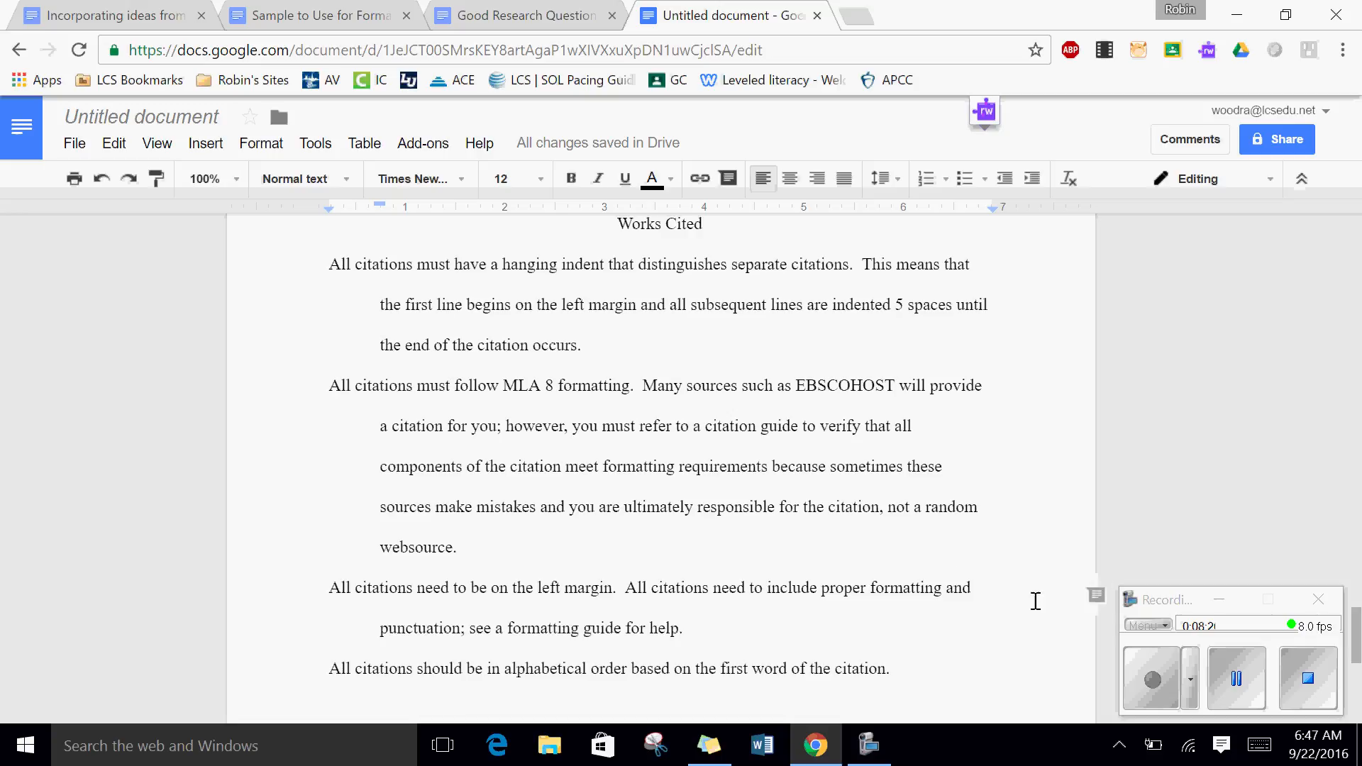
# - Move the MLA 8 citation above the first entry and re-indent its 'Websource.' line
pyautogui.click(1156, 677)
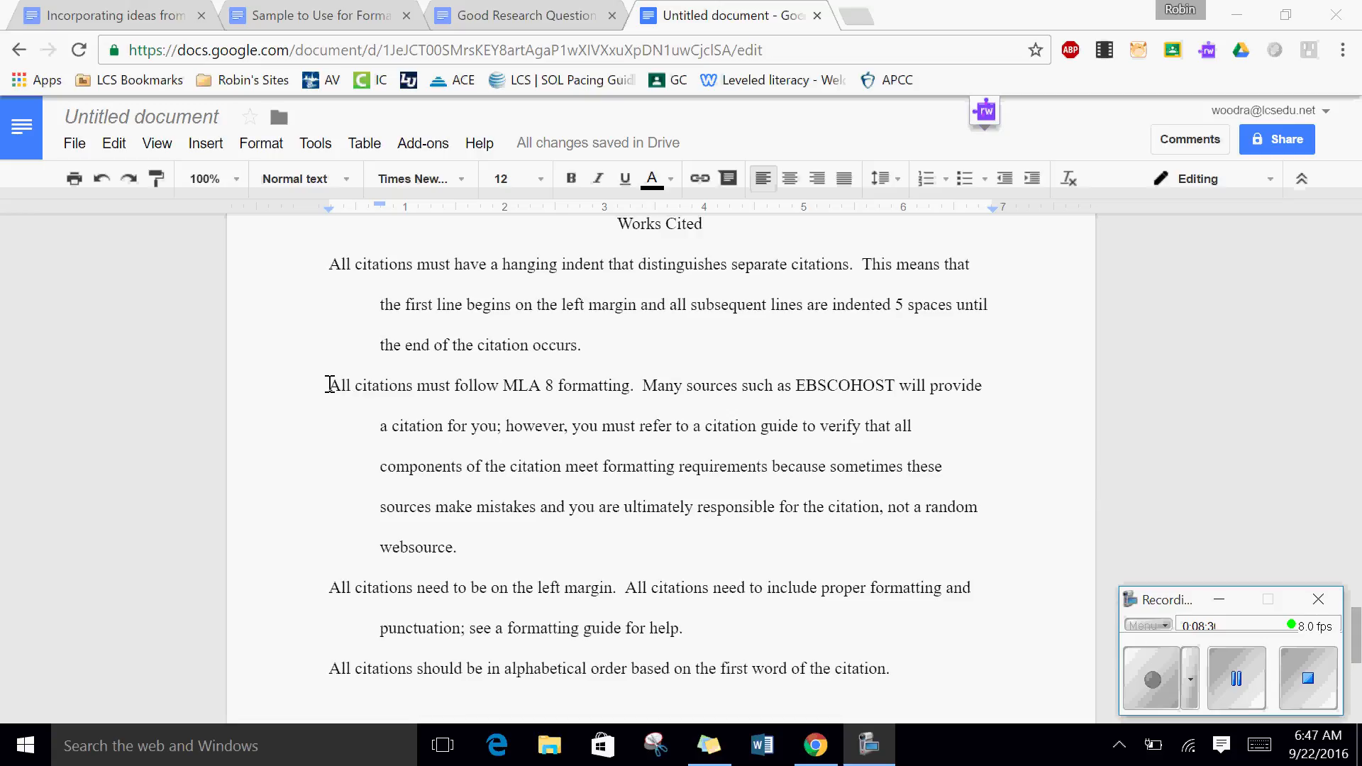
pyautogui.moveTo(329, 385); pyautogui.dragTo(461, 542)
pyautogui.hotkey('ctrl', 'c')
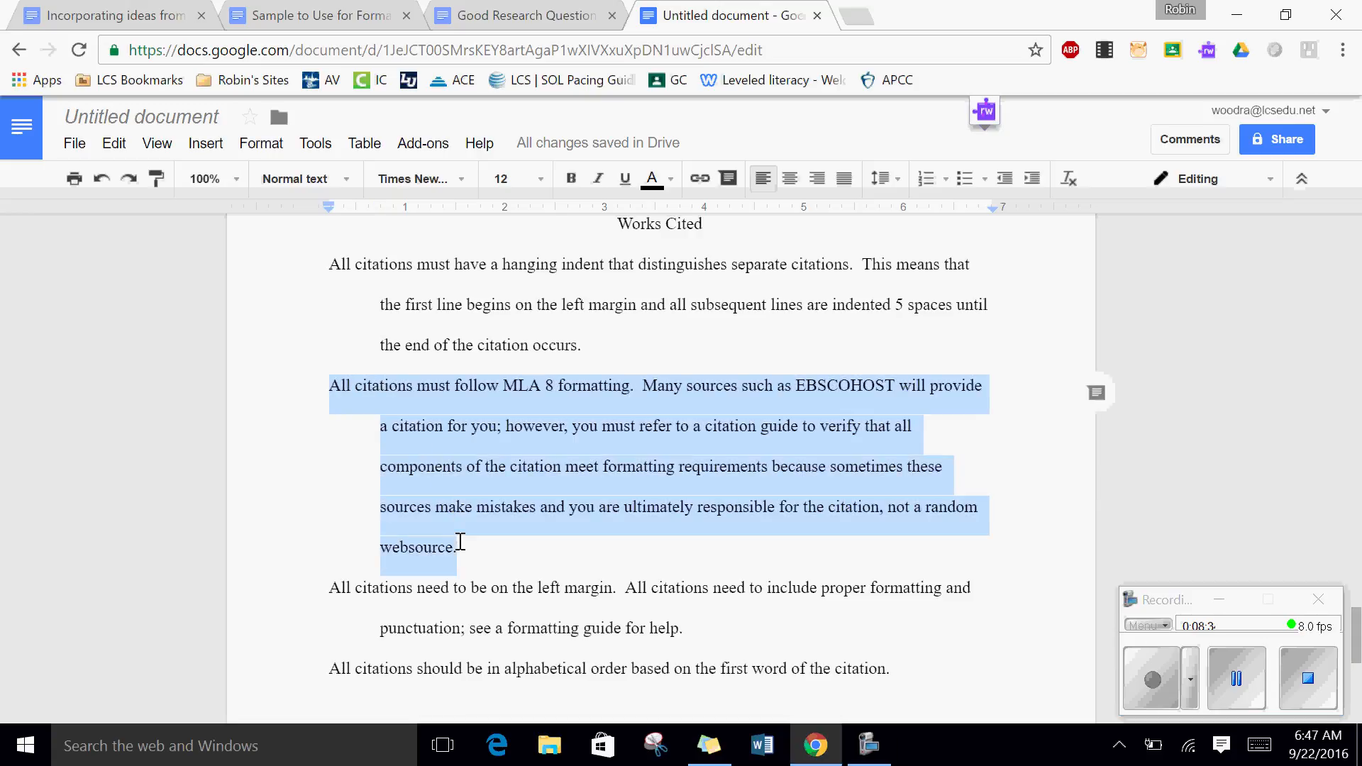
pyautogui.press('Delete')
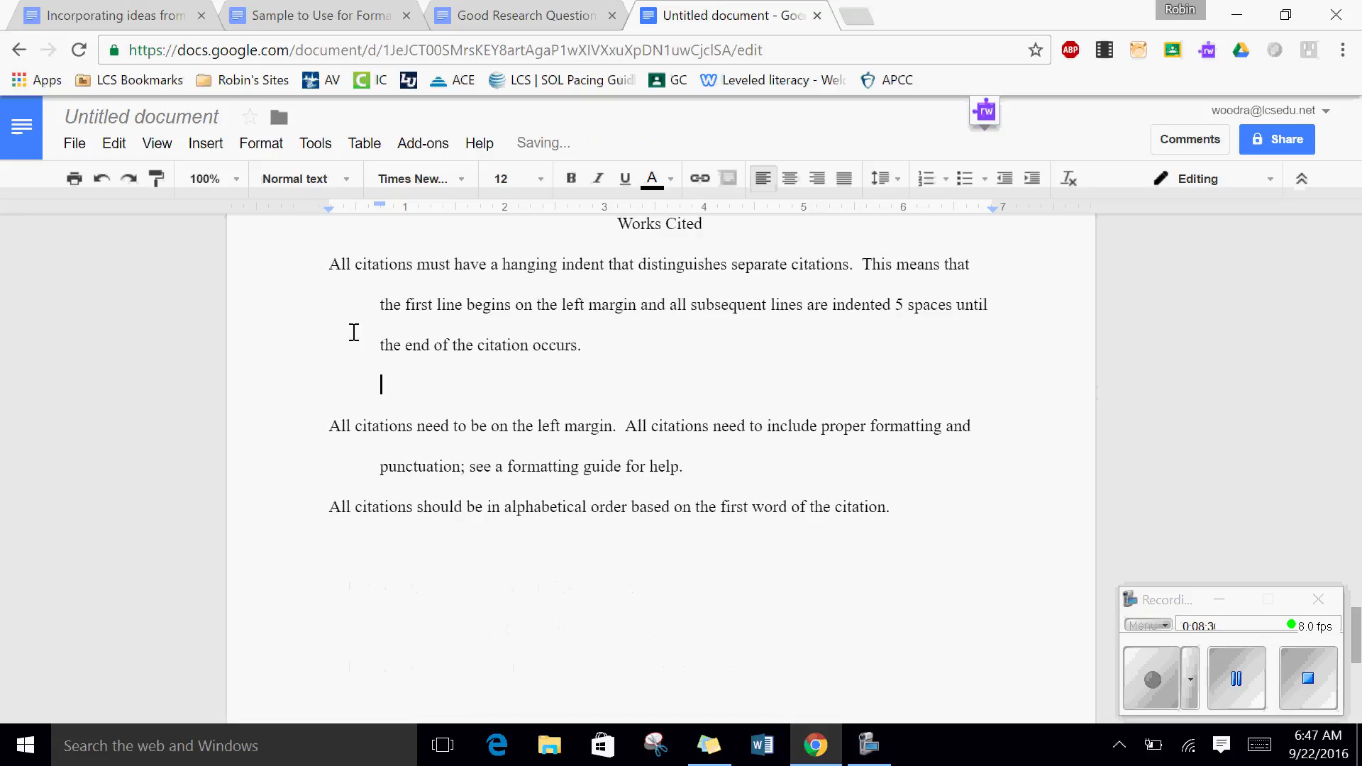
pyautogui.press('Delete')
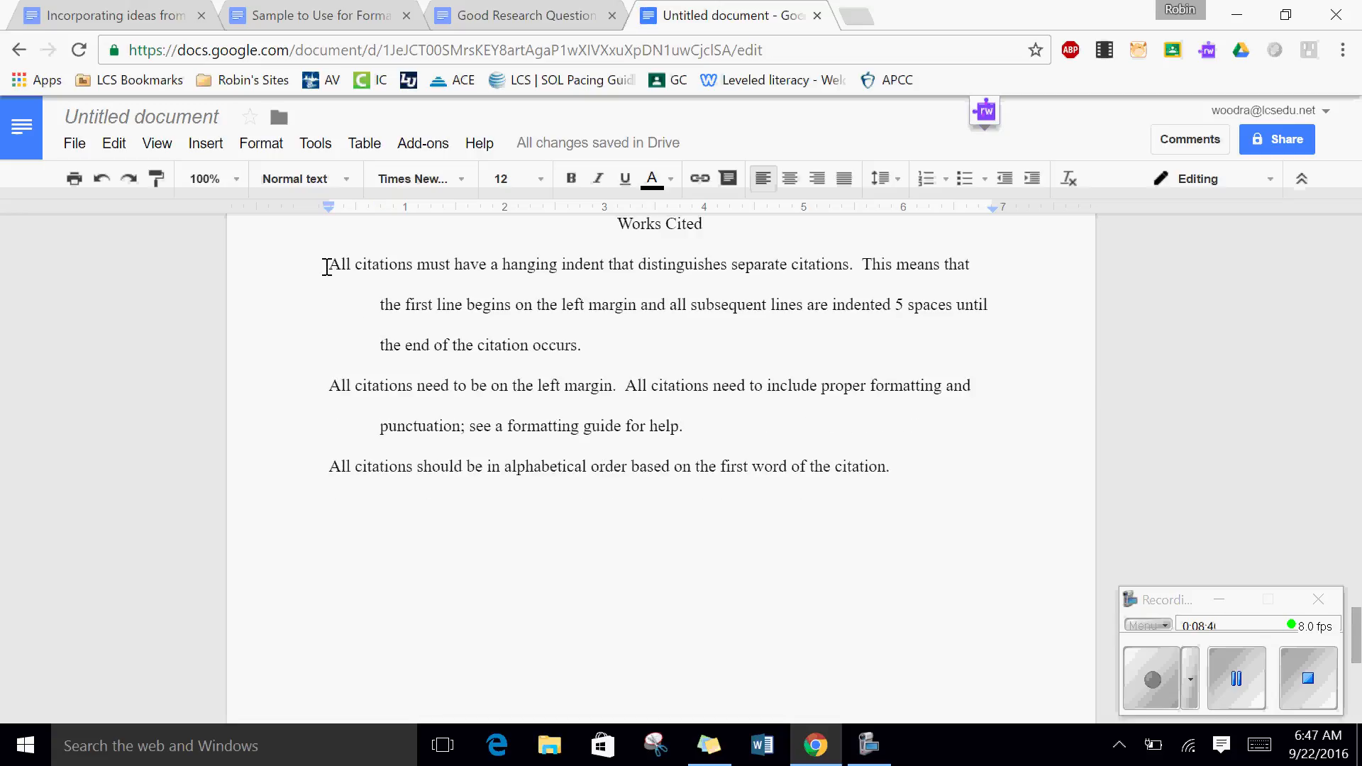
pyautogui.hotkey('ctrl', 'v')
pyautogui.press('Return')
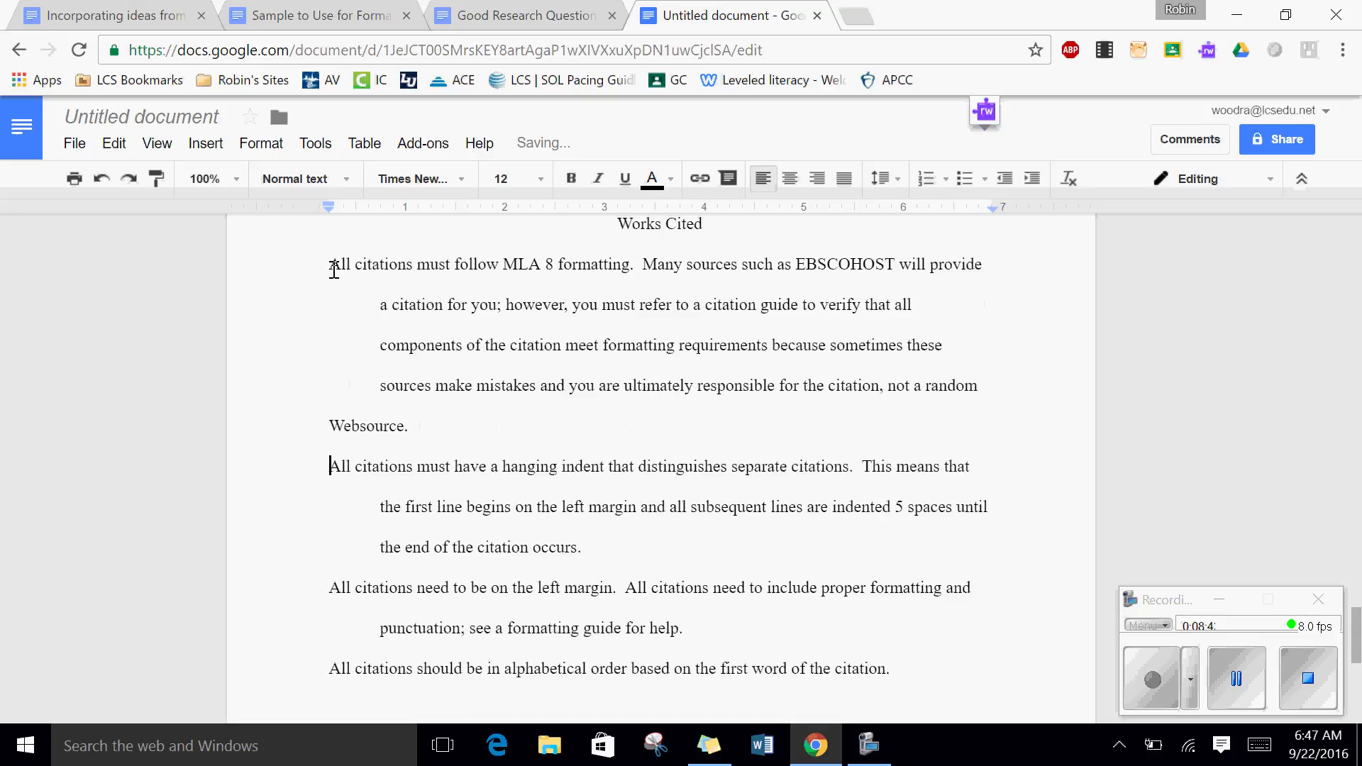
pyautogui.click(330, 430)
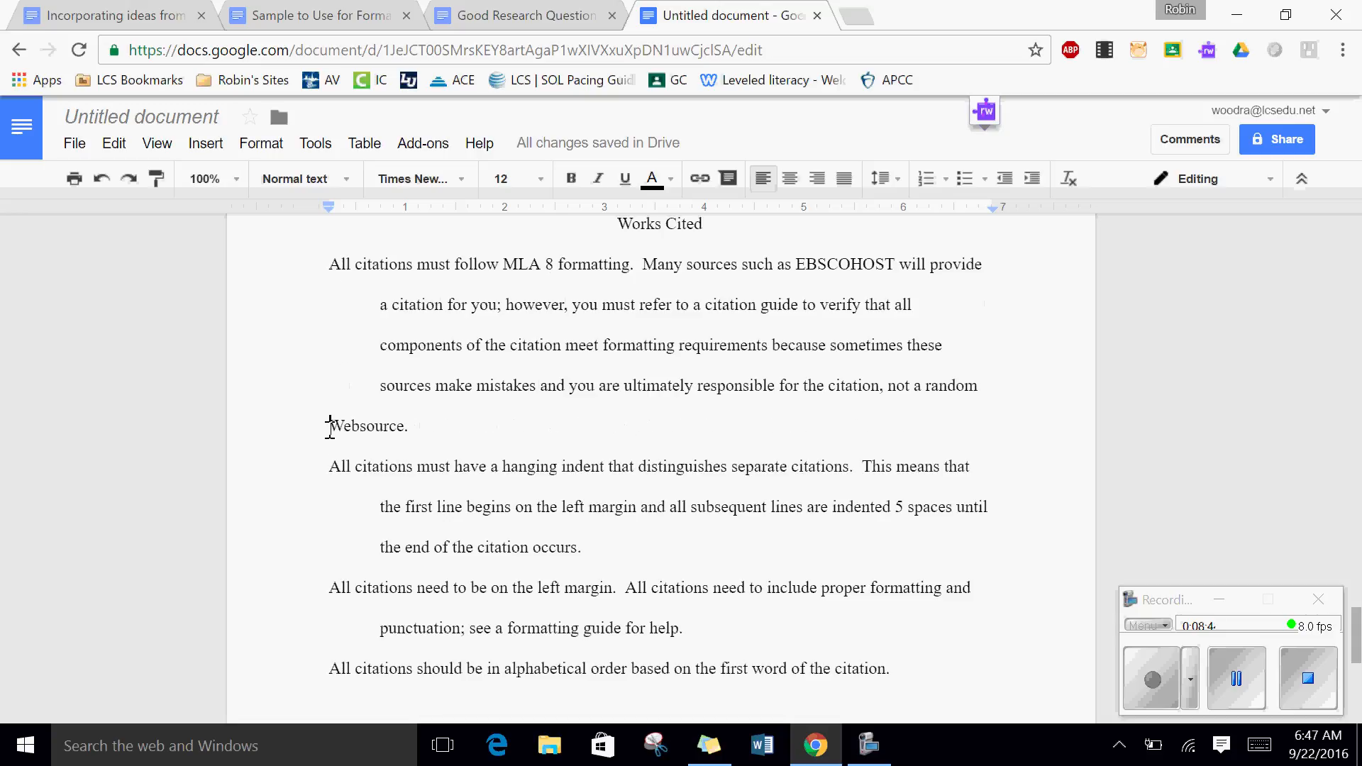
pyautogui.press('Tab')
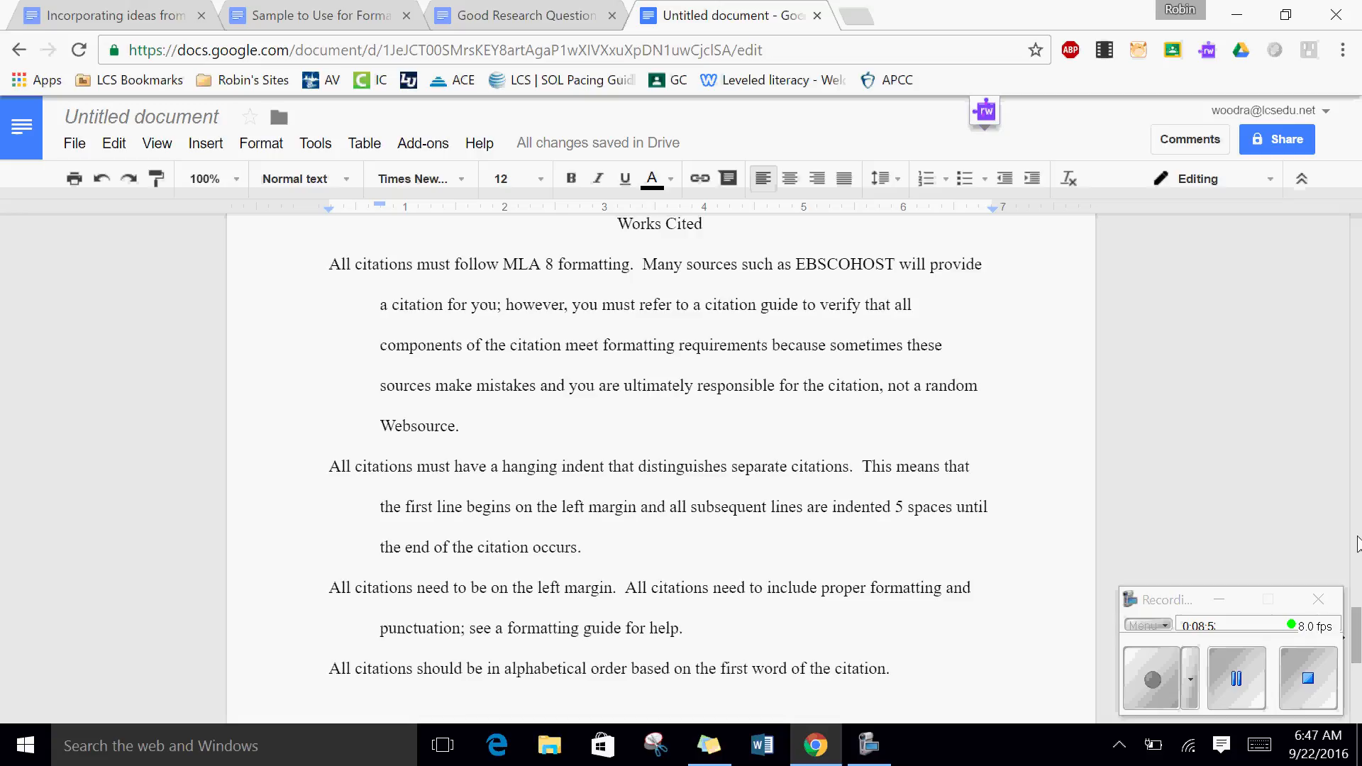
# - Change the title from 'Untitled document' to 'Research Paper'
pyautogui.click(181, 115)
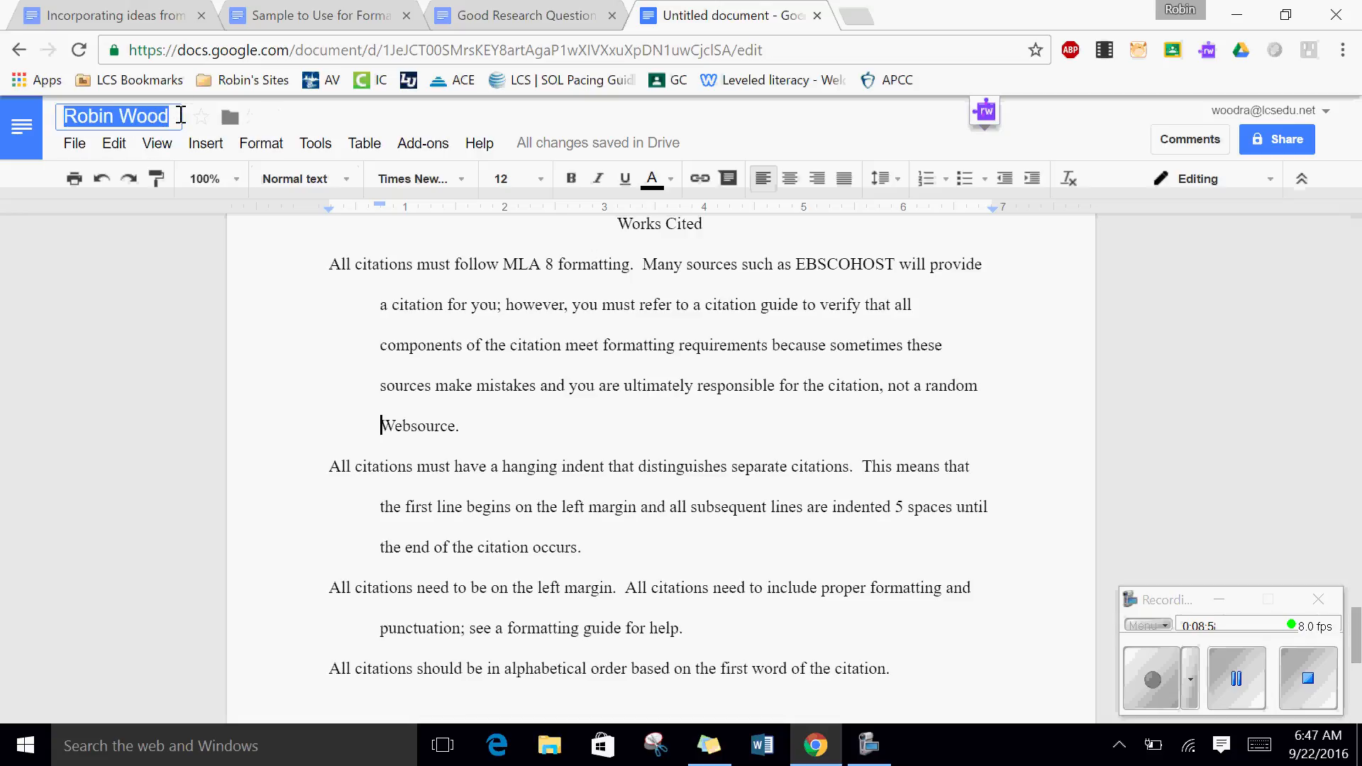
pyautogui.write('Re')
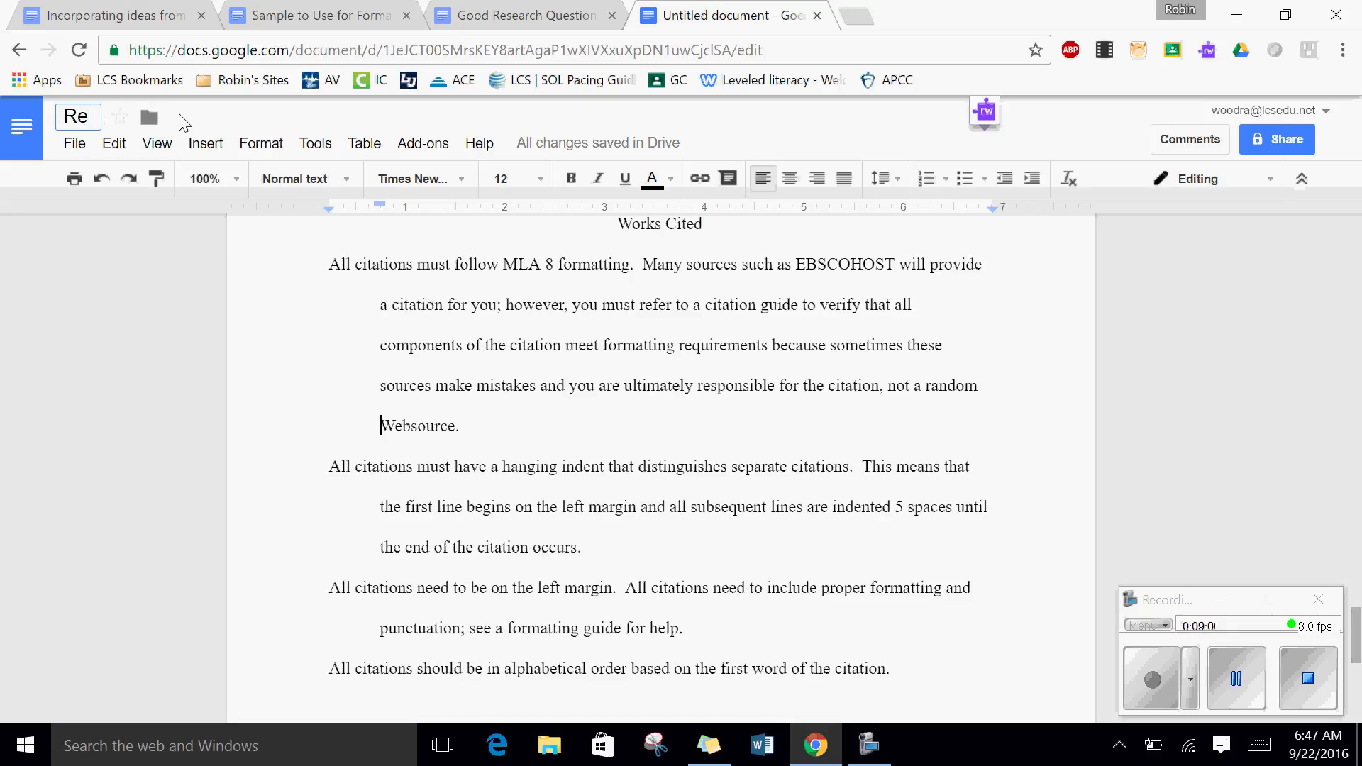
pyautogui.write('search Pap')
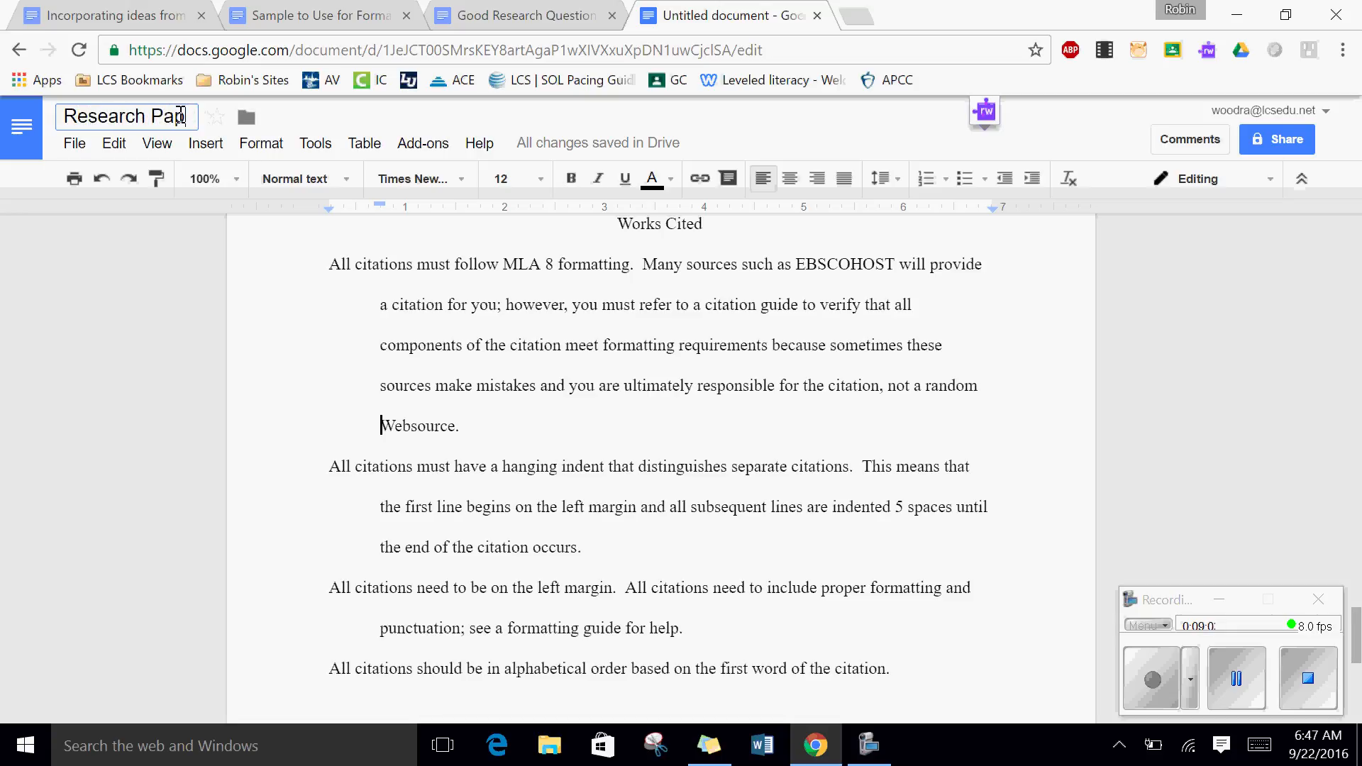
pyautogui.write('er')
pyautogui.press('Return')
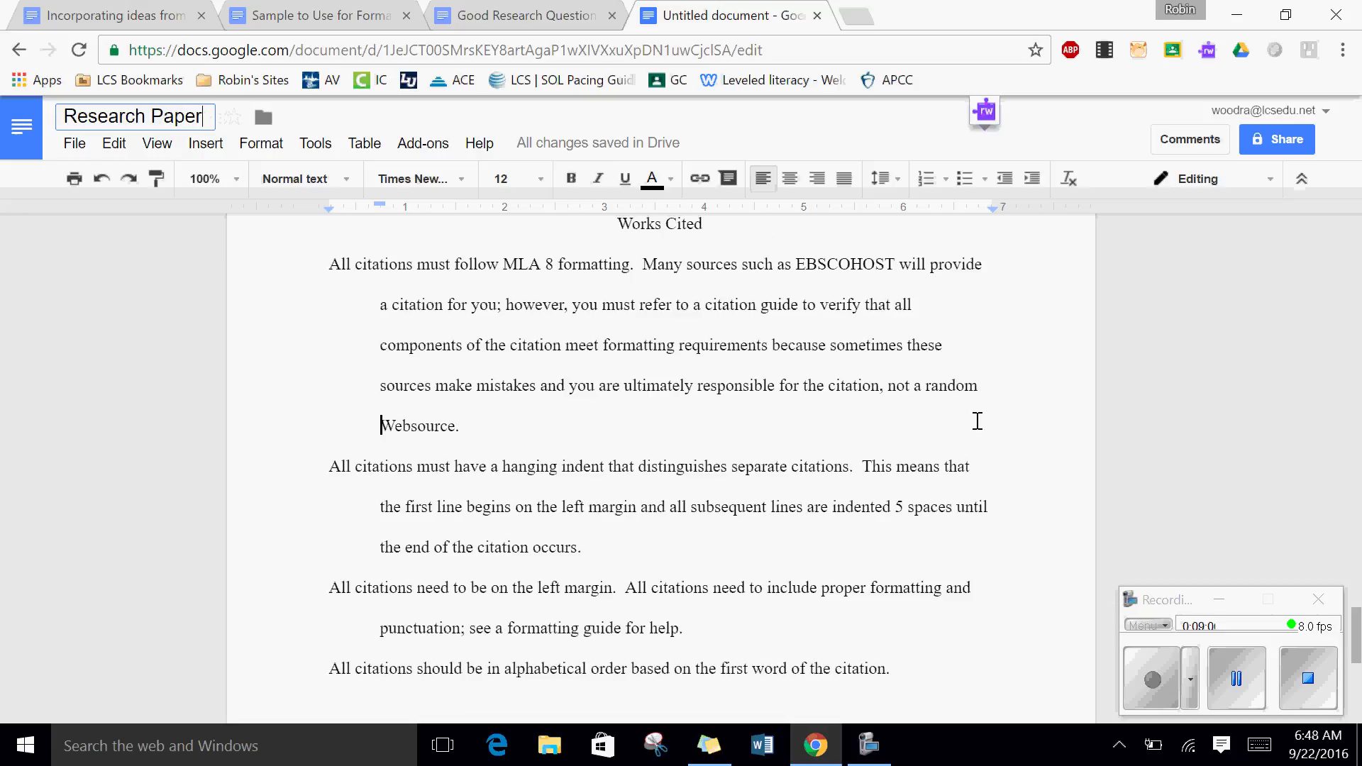